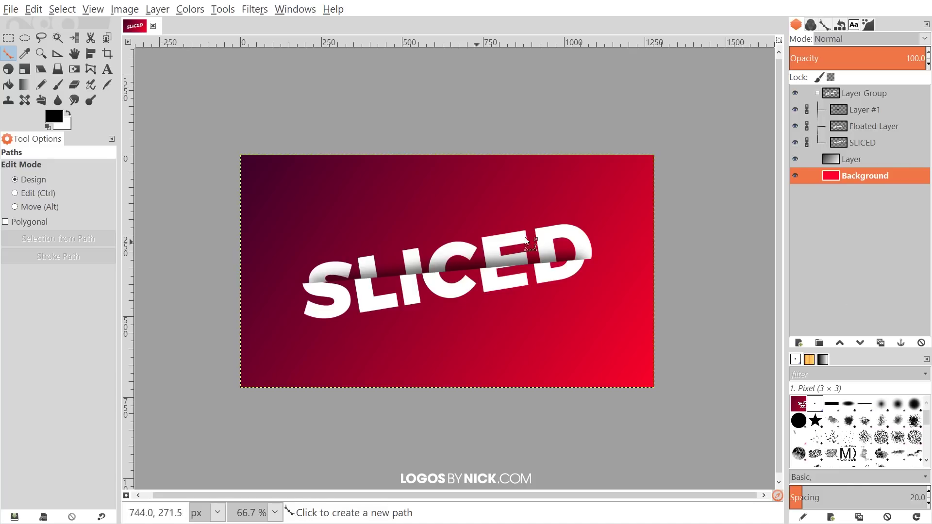
Create a new blank image 1920 px wide and 1080 px high.
{"action": "left_click", "coordinate": [291, 13]}
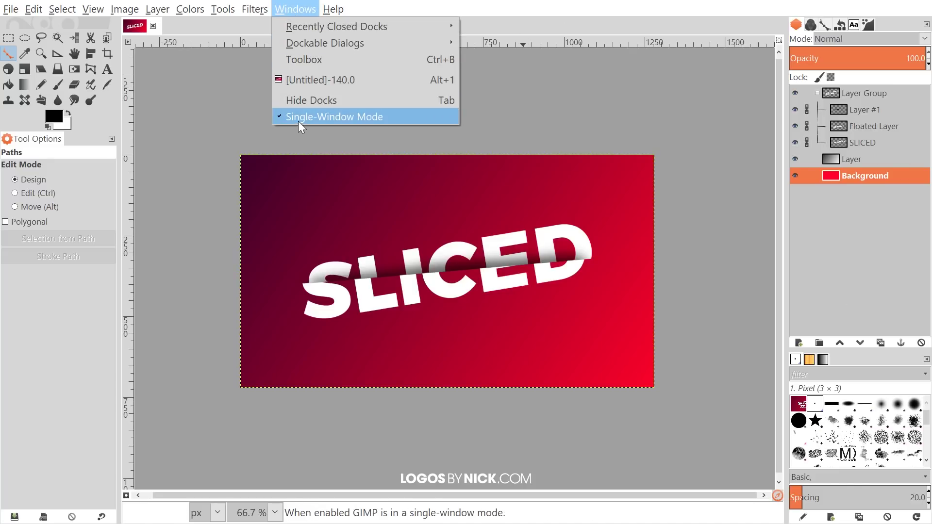
{"action": "left_click", "coordinate": [298, 9]}
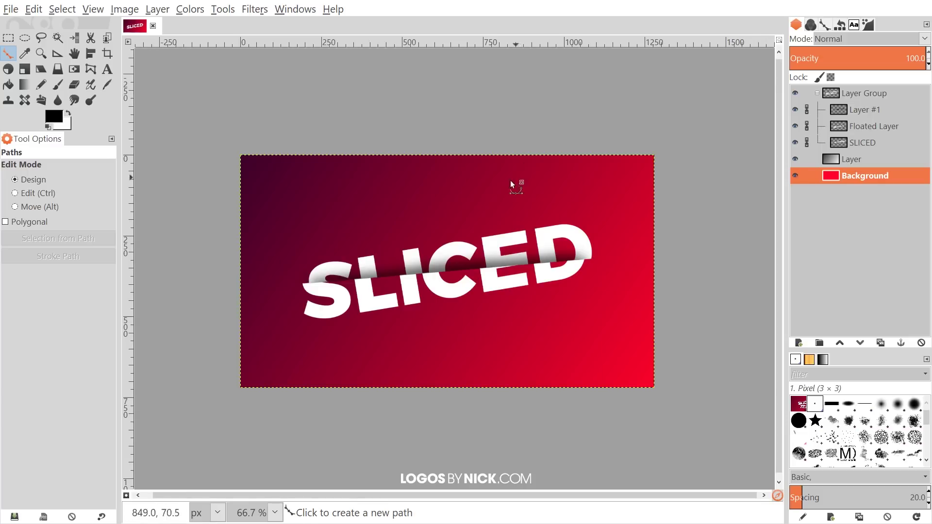
{"action": "left_click_drag", "start_coordinate": [486, 224], "coordinate": [502, 230]}
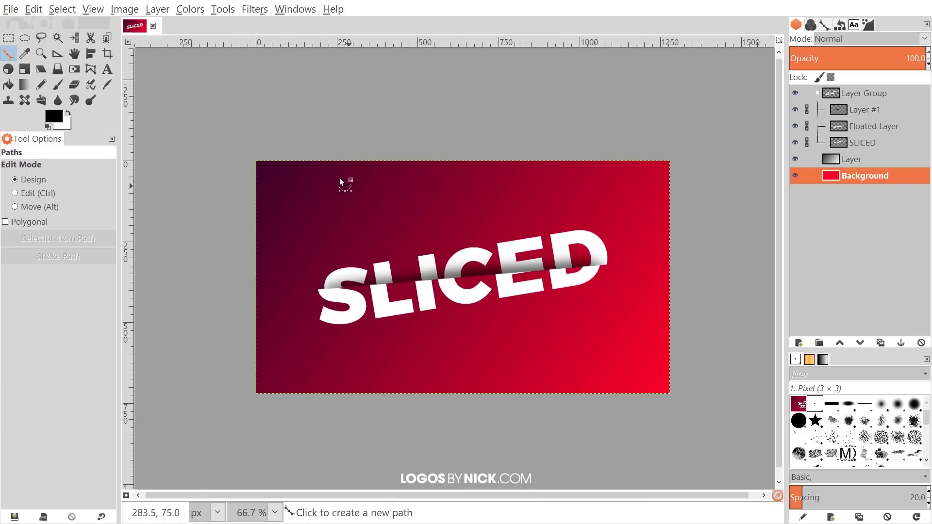
{"action": "left_click", "coordinate": [18, 11]}
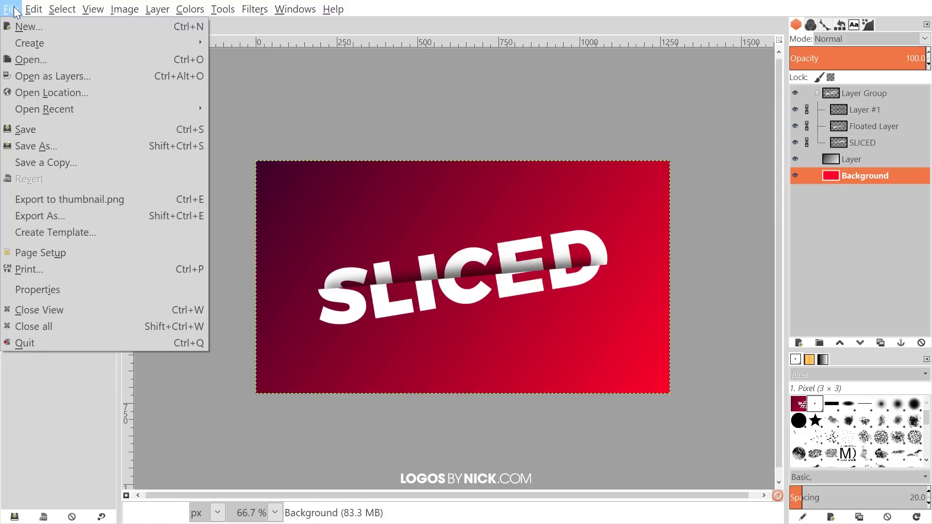
{"action": "left_click", "coordinate": [17, 24]}
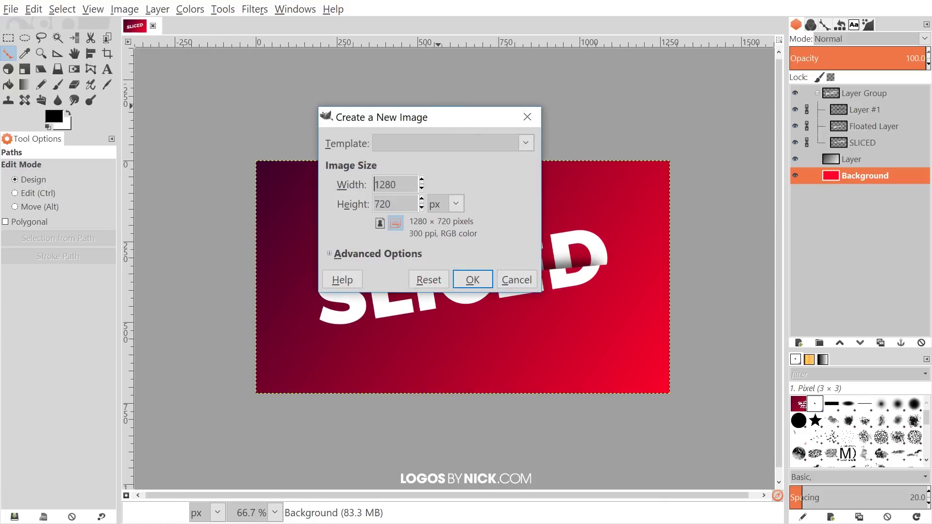
{"action": "type", "text": "1920"}
{"action": "key", "text": "Tab"}
{"action": "type", "text": "1080"}
{"action": "left_click", "coordinate": [473, 280]}
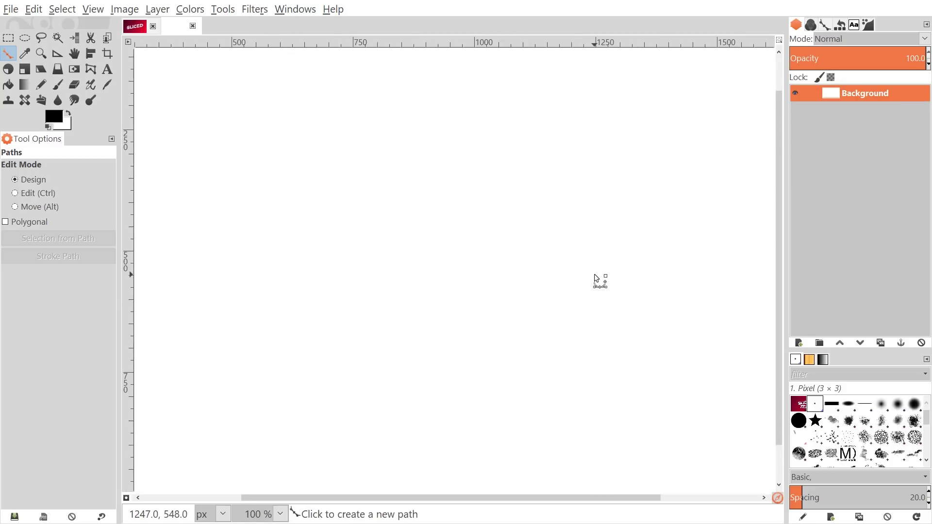
Zoom out to 50% and glance at the finished SLICED reference image.
{"action": "key", "text": "ctrl"}
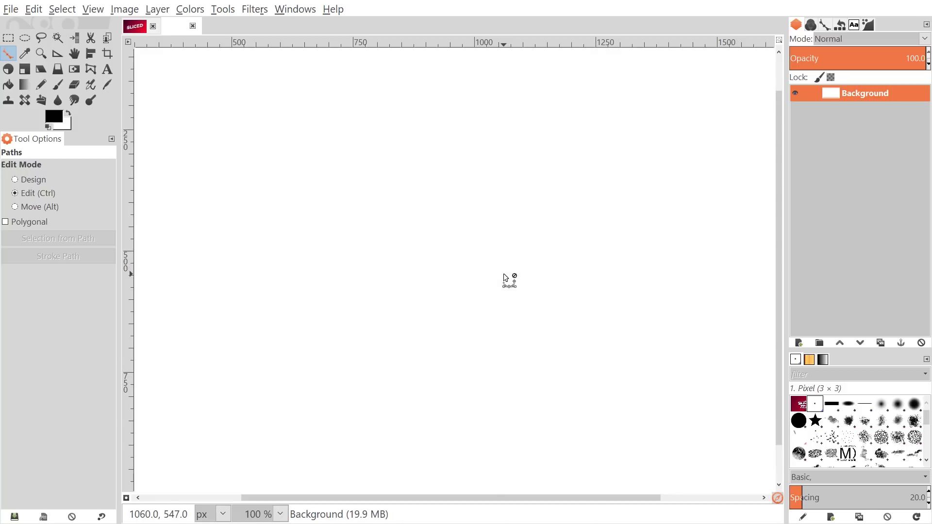
{"action": "scroll", "coordinate": [505, 279], "scroll_direction": "down", "scroll_amount": 2}
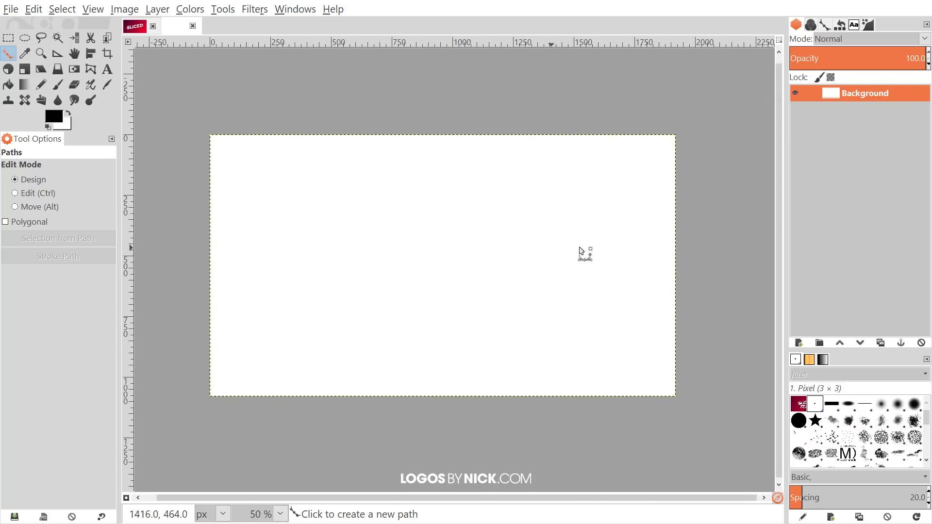
{"action": "left_click", "coordinate": [141, 28]}
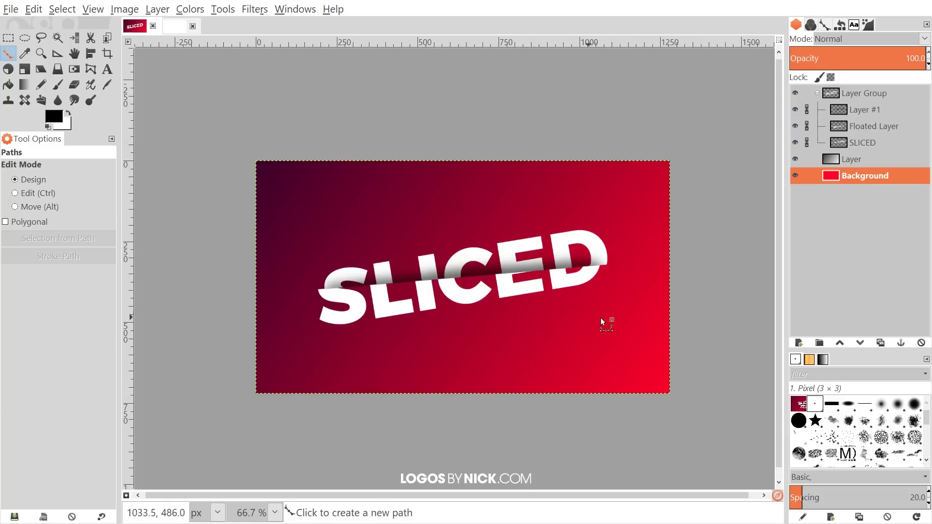
{"action": "left_click", "coordinate": [177, 26]}
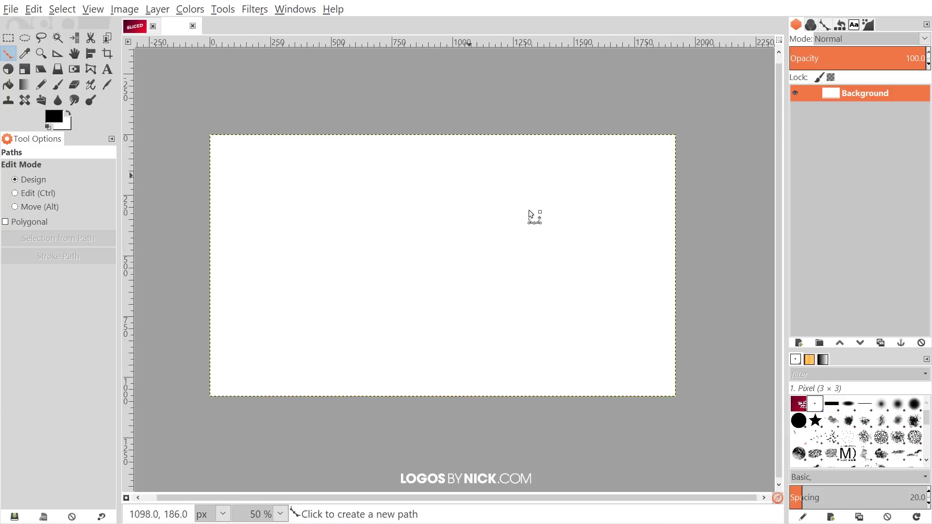
Set the foreground colour to ff002a and fill the canvas with it.
{"action": "left_click", "coordinate": [58, 117]}
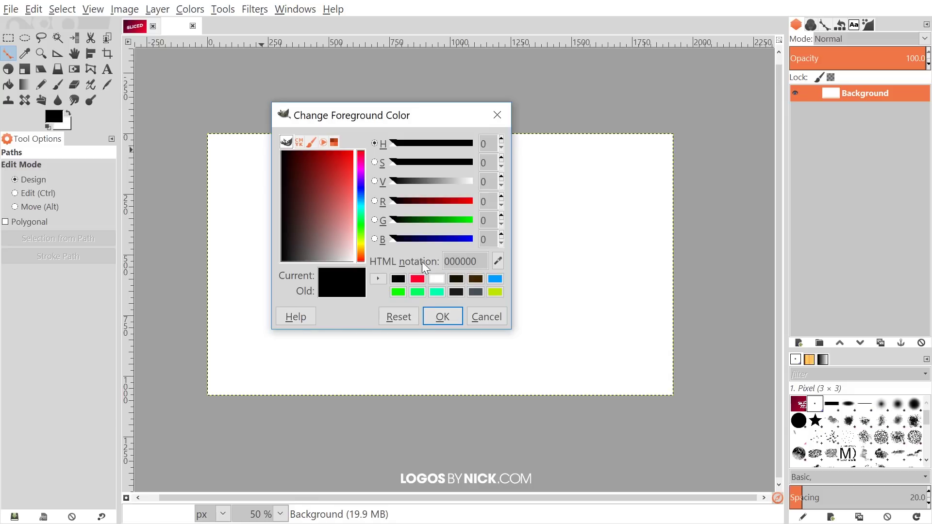
{"action": "key", "text": "alt+n"}
{"action": "type", "text": "ff002a"}
{"action": "left_click", "coordinate": [447, 318]}
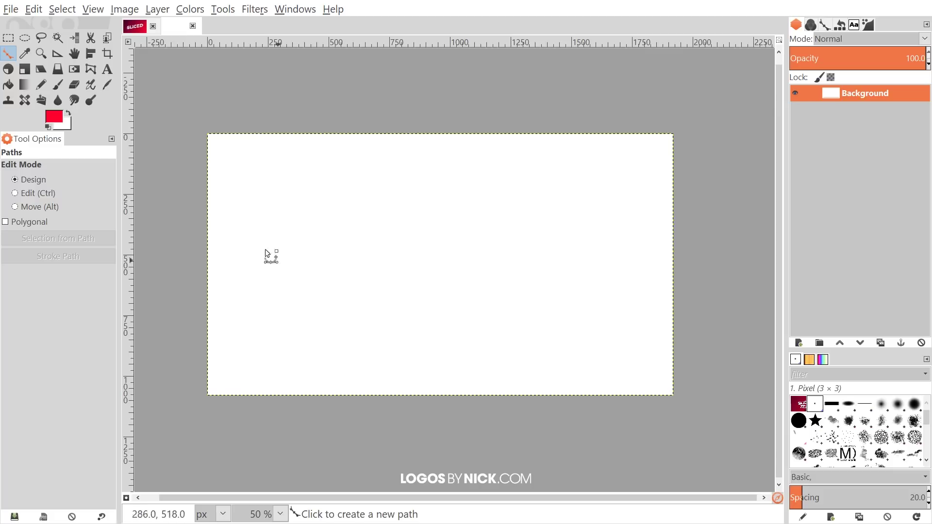
{"action": "left_click", "coordinate": [34, 10]}
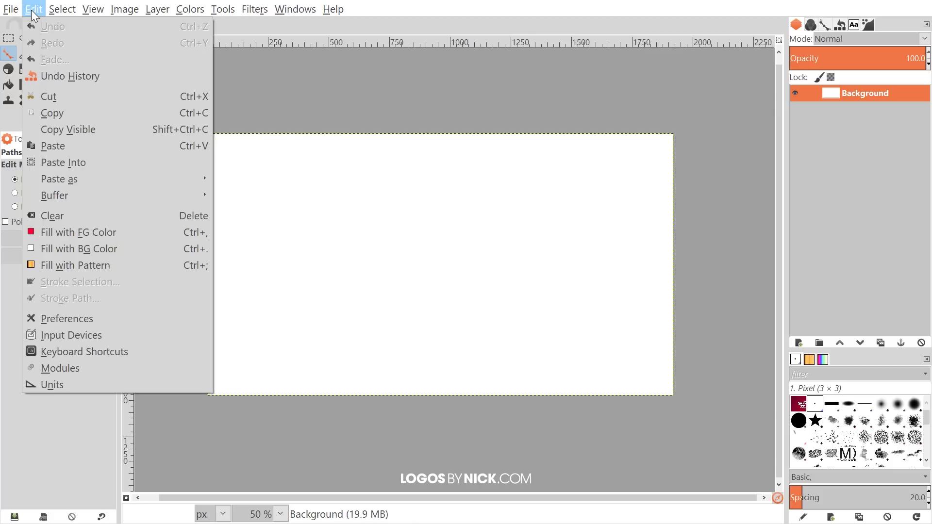
{"action": "left_click", "coordinate": [70, 231]}
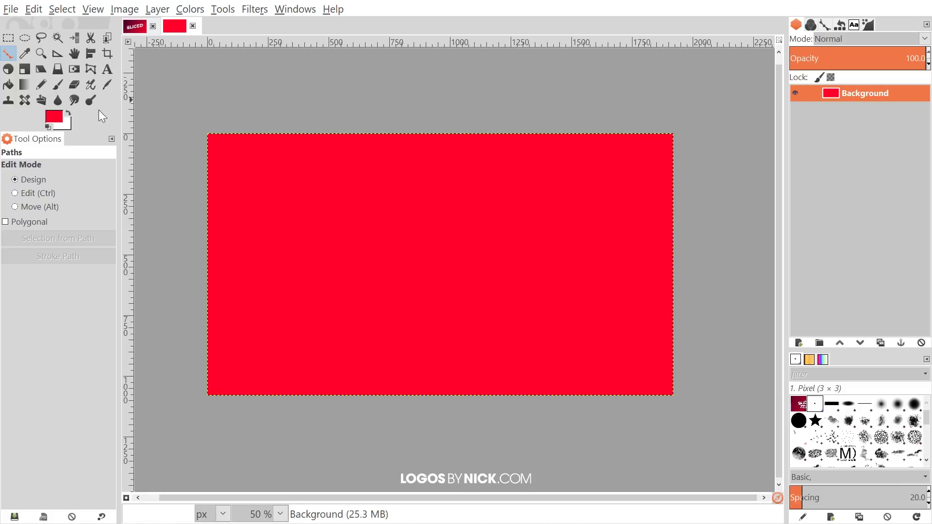
Change the foreground colour back to black 000000.
{"action": "left_click", "coordinate": [55, 119]}
{"action": "left_click_drag", "start_coordinate": [348, 188], "coordinate": [257, 110]}
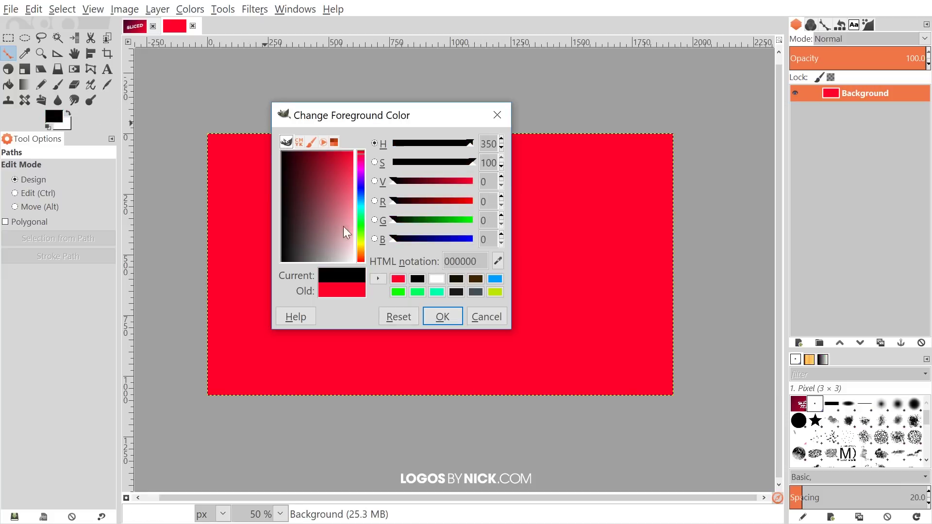
{"action": "left_click", "coordinate": [440, 317]}
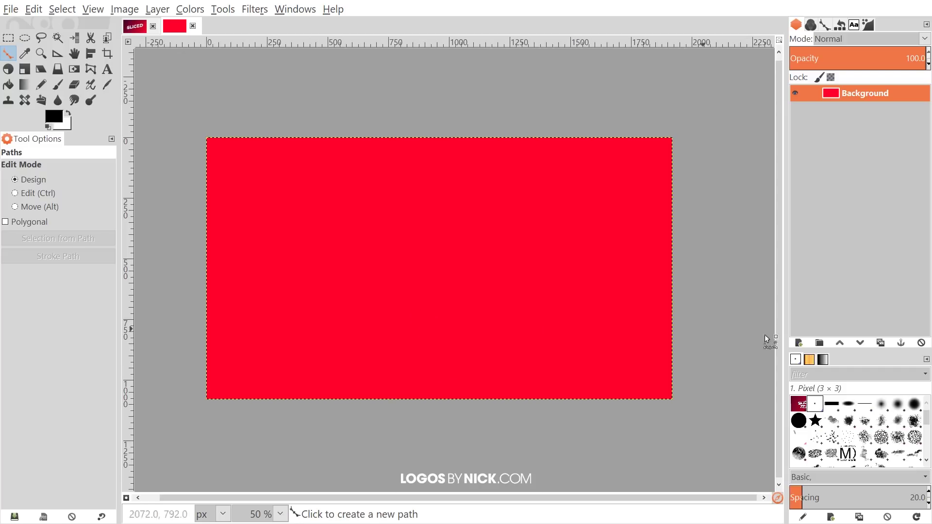
{"action": "left_click", "coordinate": [803, 345]}
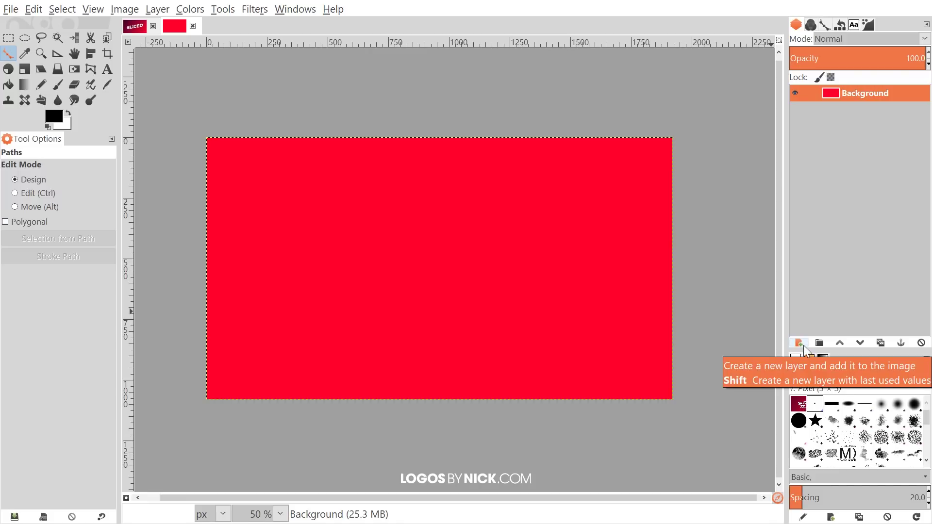
Add a transparent layer set to Darken only mode.
{"action": "left_click", "coordinate": [803, 346]}
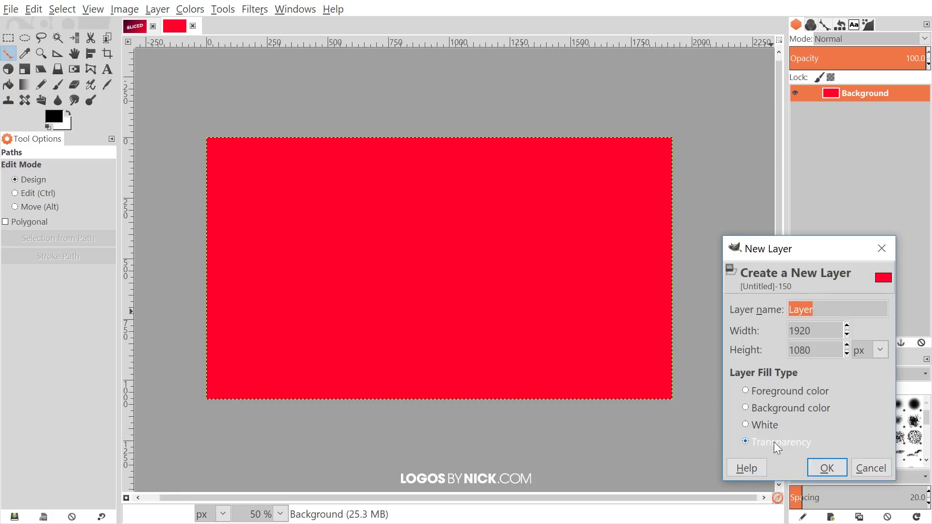
{"action": "left_click", "coordinate": [833, 467]}
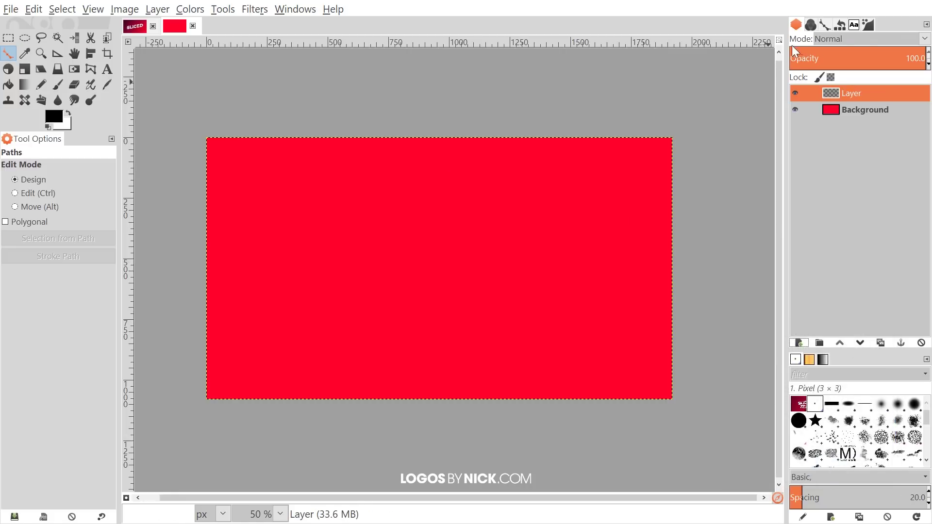
{"action": "left_click", "coordinate": [874, 40]}
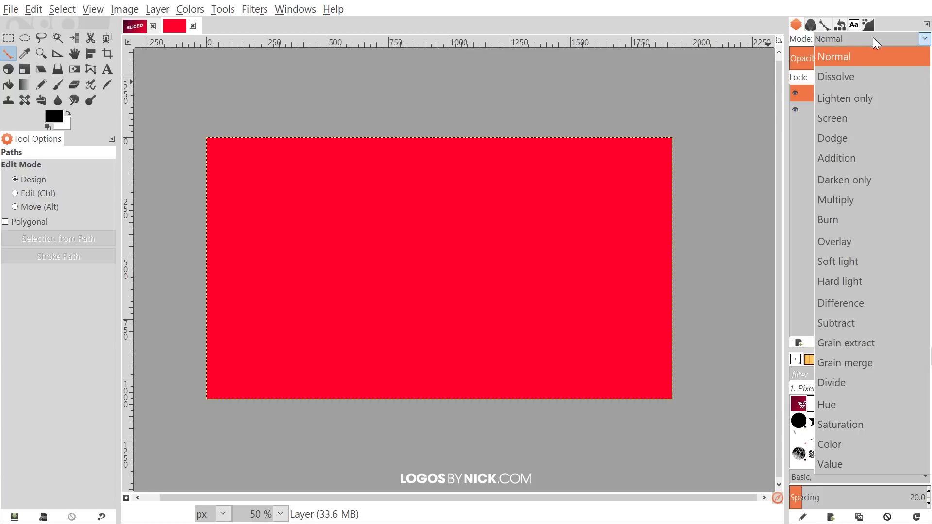
{"action": "left_click", "coordinate": [839, 183]}
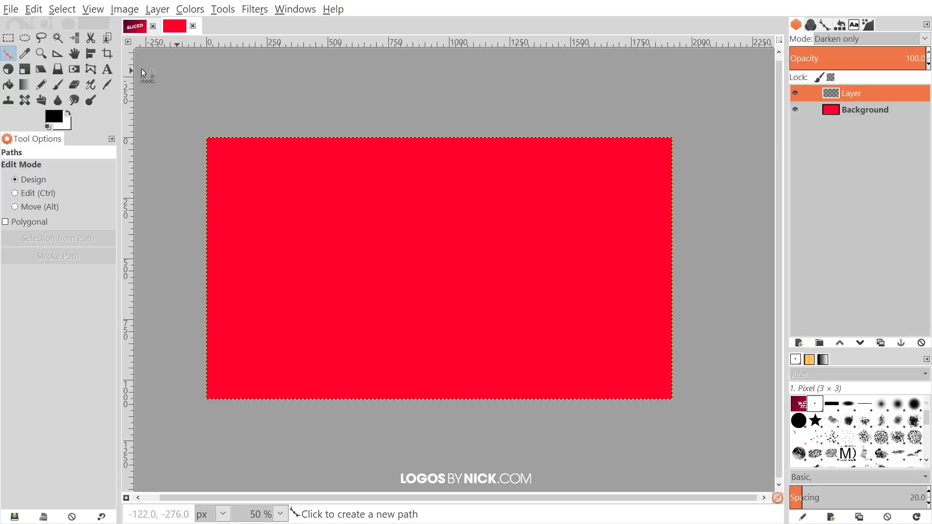
Set the Blend tool to the FG to BG gradient with Linear shape.
{"action": "left_click", "coordinate": [24, 88]}
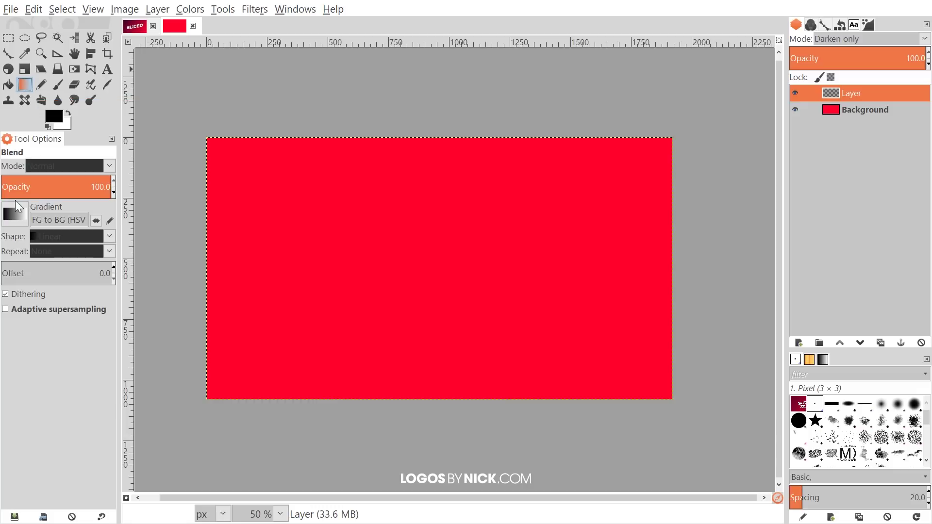
{"action": "left_click", "coordinate": [16, 217]}
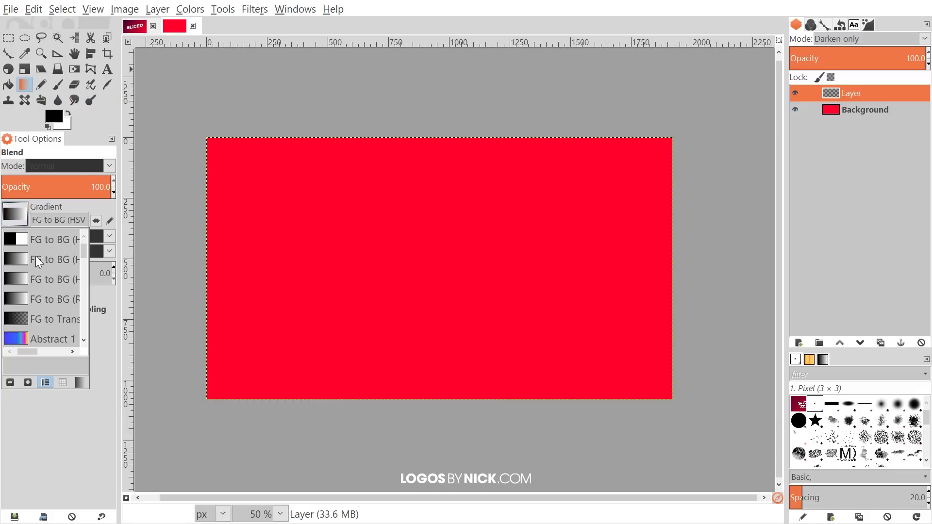
{"action": "left_click", "coordinate": [80, 204]}
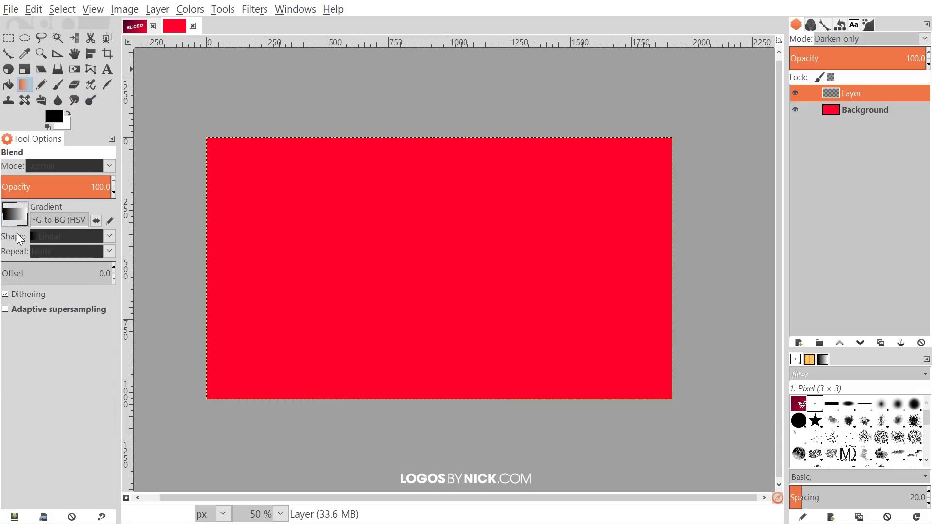
{"action": "left_click", "coordinate": [50, 236]}
{"action": "left_click", "coordinate": [82, 209]}
Draw a diagonal gradient, dark at top-left fading to red at bottom-right.
{"action": "left_click_drag", "start_coordinate": [148, 79], "coordinate": [682, 402]}
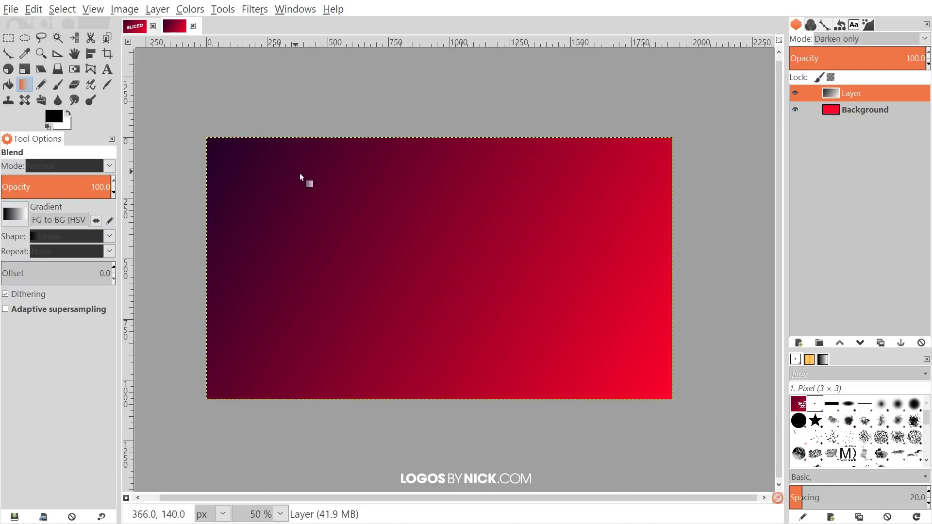
{"action": "left_click_drag", "start_coordinate": [535, 246], "coordinate": [574, 276]}
{"action": "left_click_drag", "start_coordinate": [475, 219], "coordinate": [439, 204]}
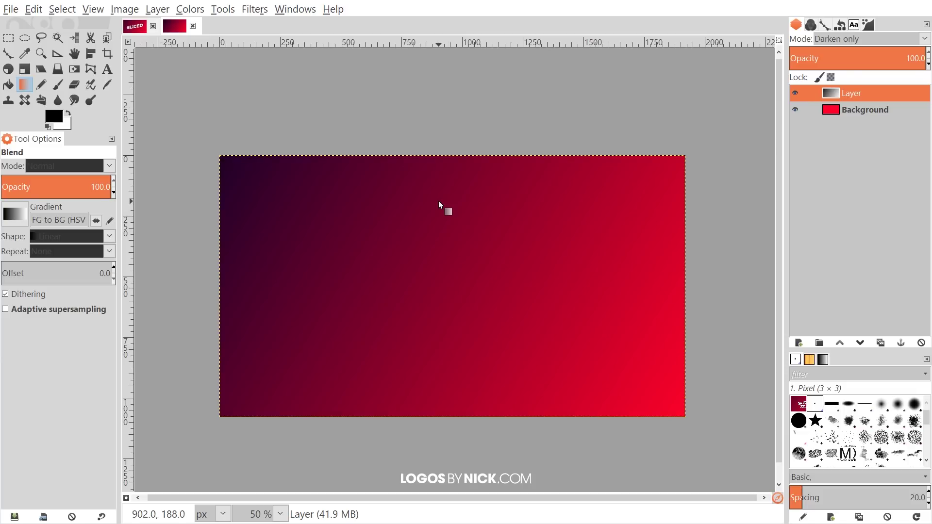
{"action": "left_click_drag", "start_coordinate": [175, 96], "coordinate": [676, 412]}
{"action": "left_click_drag", "start_coordinate": [677, 457], "coordinate": [340, 194]}
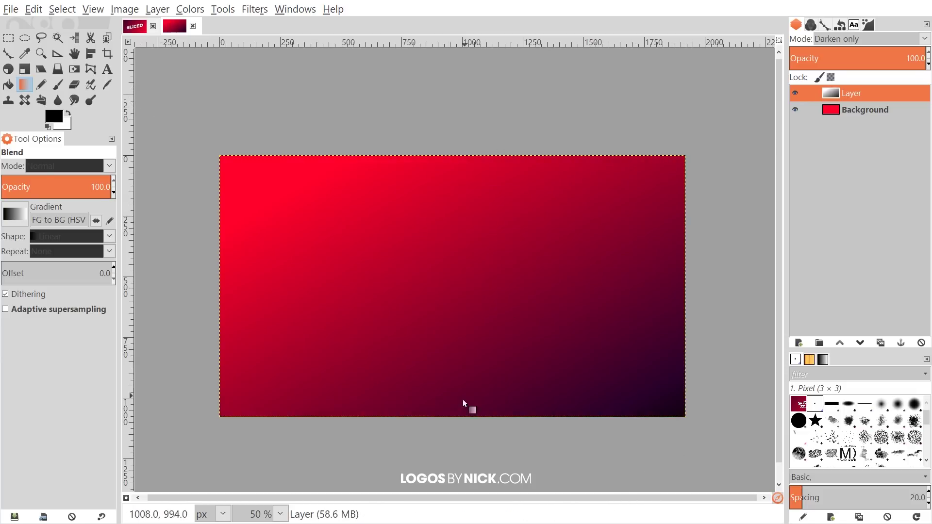
{"action": "left_click_drag", "start_coordinate": [449, 401], "coordinate": [426, 255]}
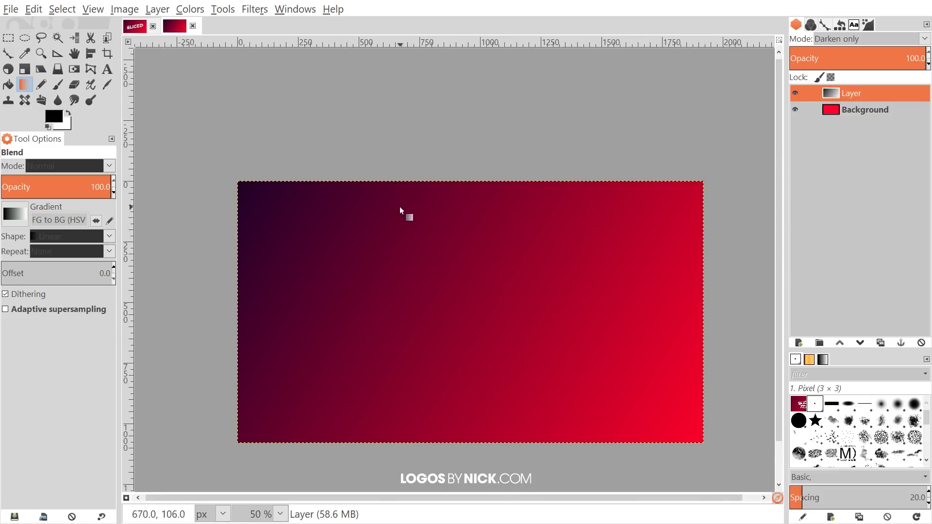
{"action": "scroll", "coordinate": [388, 199], "scroll_direction": "down", "scroll_amount": 1}
{"action": "scroll", "coordinate": [388, 199], "scroll_direction": "right", "scroll_amount": 1}
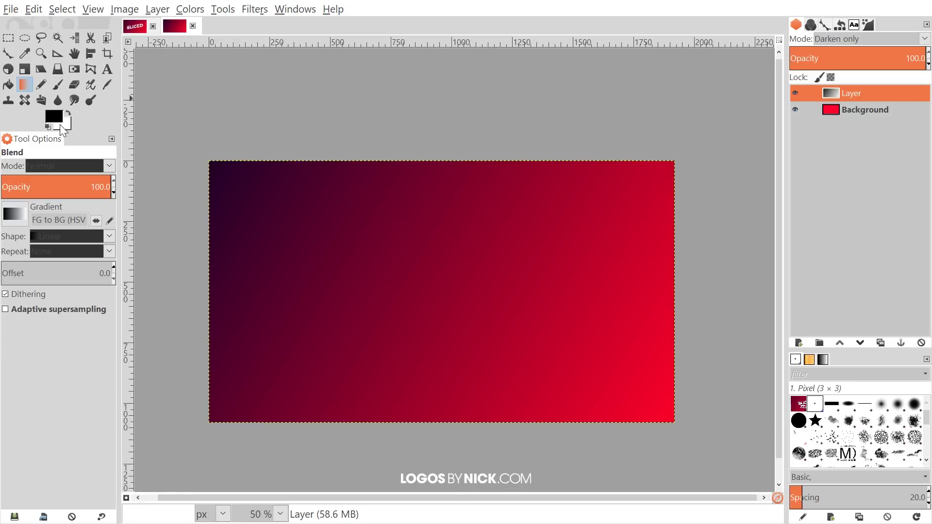
Swap to white and type 'SLICED' in Montserrat Ultra-Bold at 366 px.
{"action": "left_click", "coordinate": [68, 114]}
{"action": "left_click", "coordinate": [108, 70]}
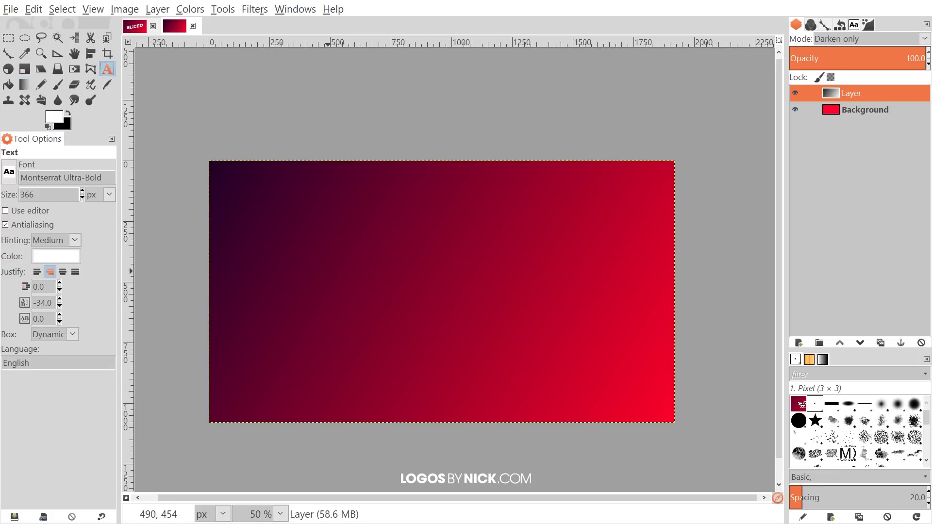
{"action": "left_click", "coordinate": [328, 273]}
{"action": "left_click", "coordinate": [9, 173]}
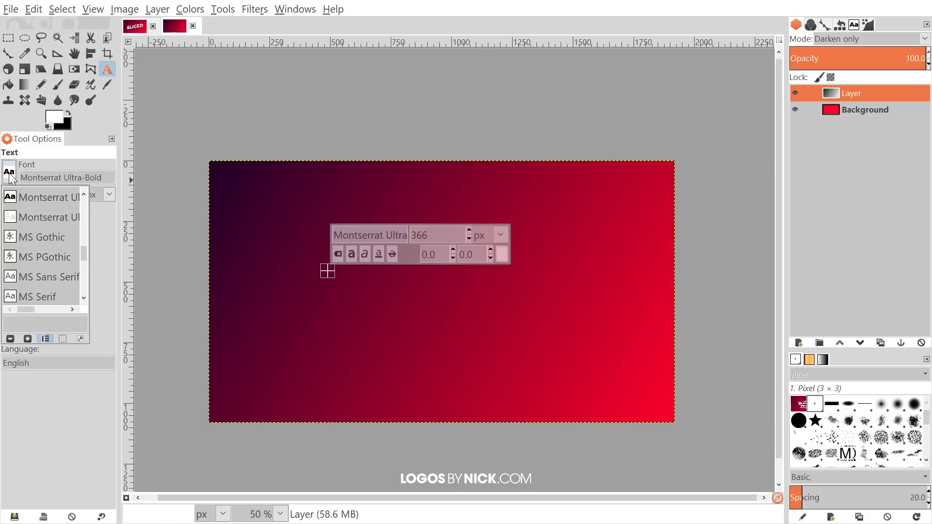
{"action": "left_click", "coordinate": [65, 162]}
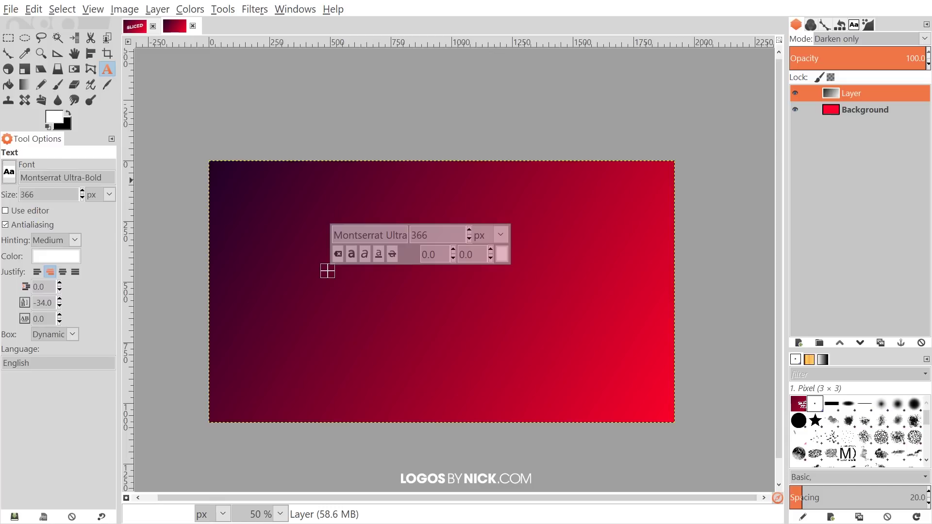
{"action": "scroll", "coordinate": [384, 298], "scroll_direction": "right", "scroll_amount": 1}
{"action": "type", "text": "SLICED"}
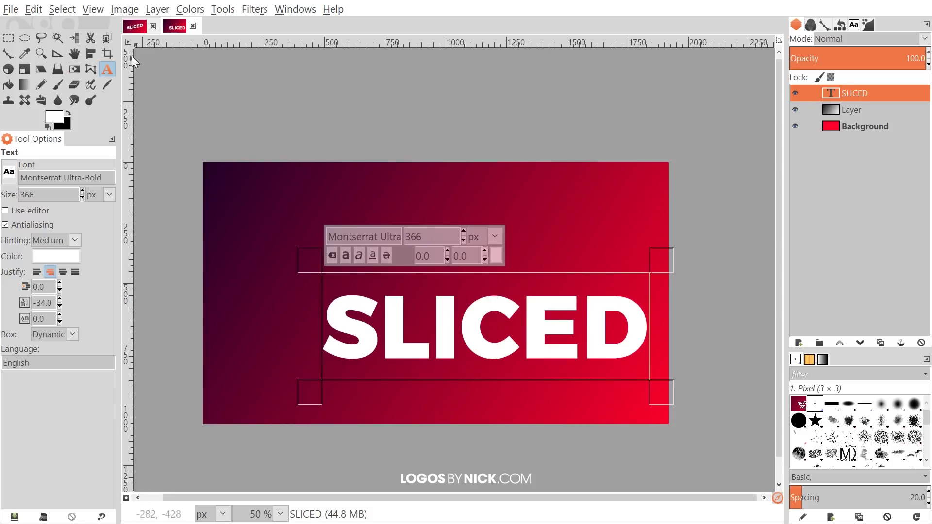
Move the SLICED text up-left and rotate it about -6.19° to rise rightward.
{"action": "left_click", "coordinate": [74, 53]}
{"action": "left_click_drag", "start_coordinate": [566, 333], "coordinate": [519, 283]}
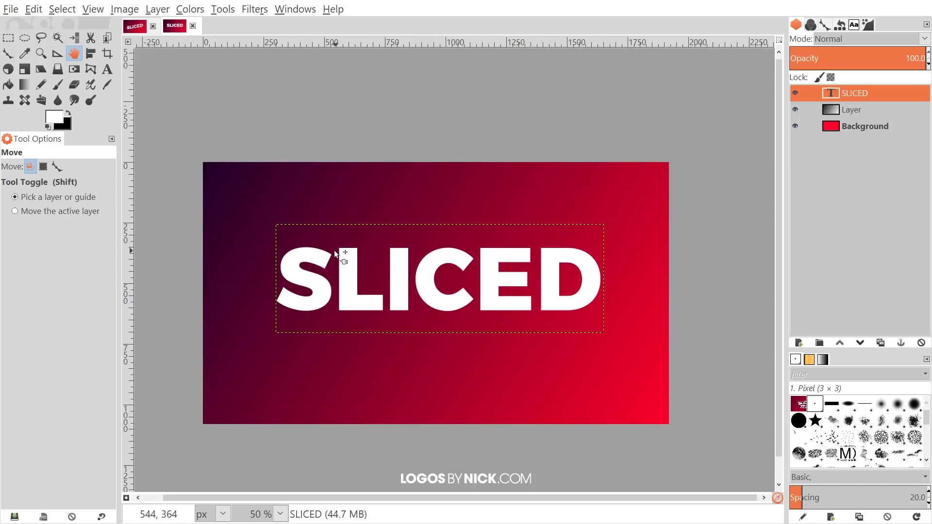
{"action": "left_click", "coordinate": [8, 70]}
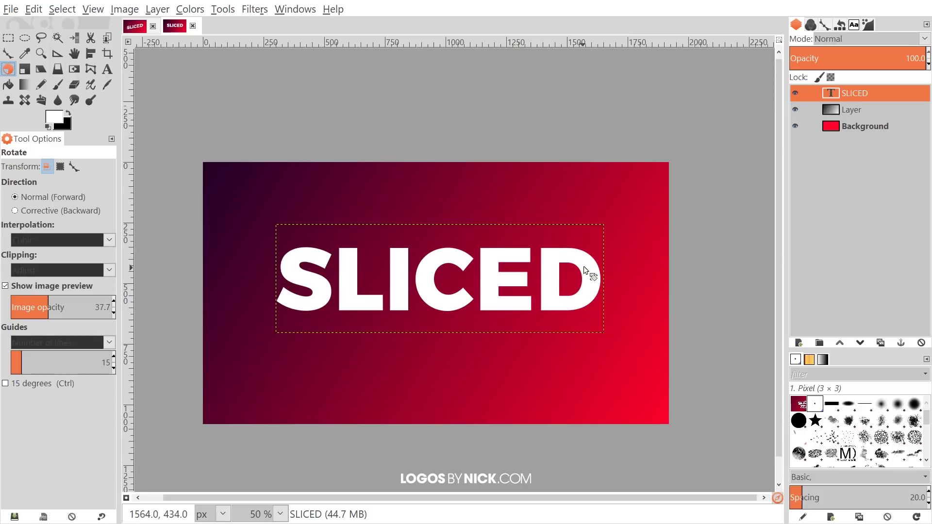
{"action": "mouse_move", "coordinate": [590, 264]}
{"action": "left_mouse_down"}
{"action": "mouse_move", "coordinate": [590, 244]}
{"action": "mouse_move", "coordinate": [589, 256]}
{"action": "left_mouse_up"}
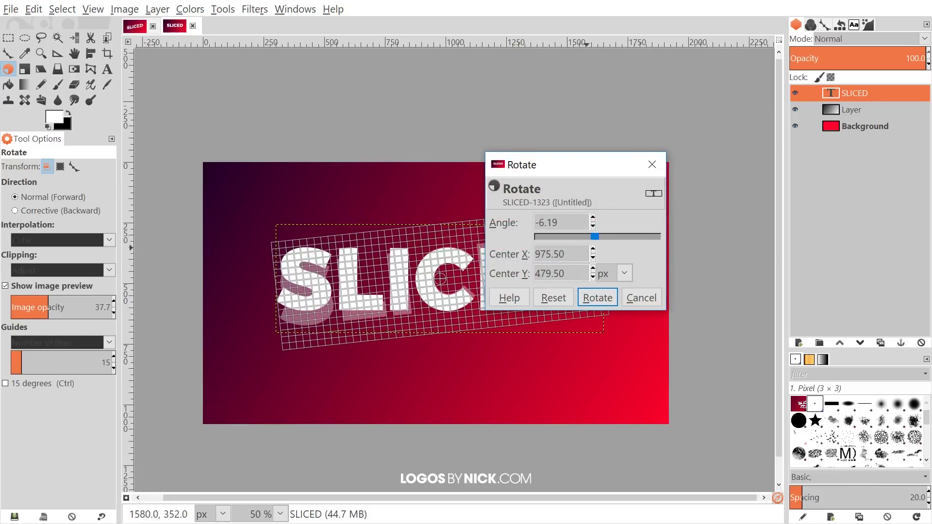
{"action": "left_click", "coordinate": [597, 298]}
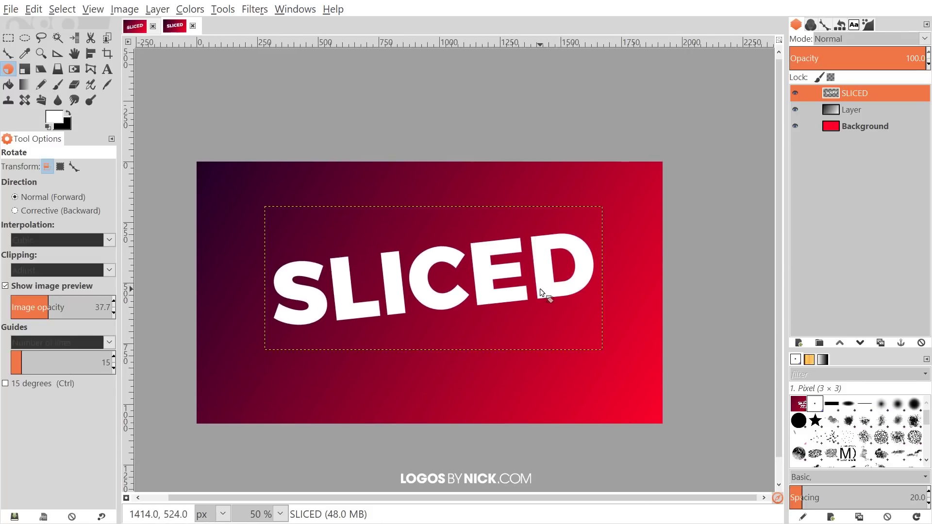
{"action": "left_click", "coordinate": [132, 27]}
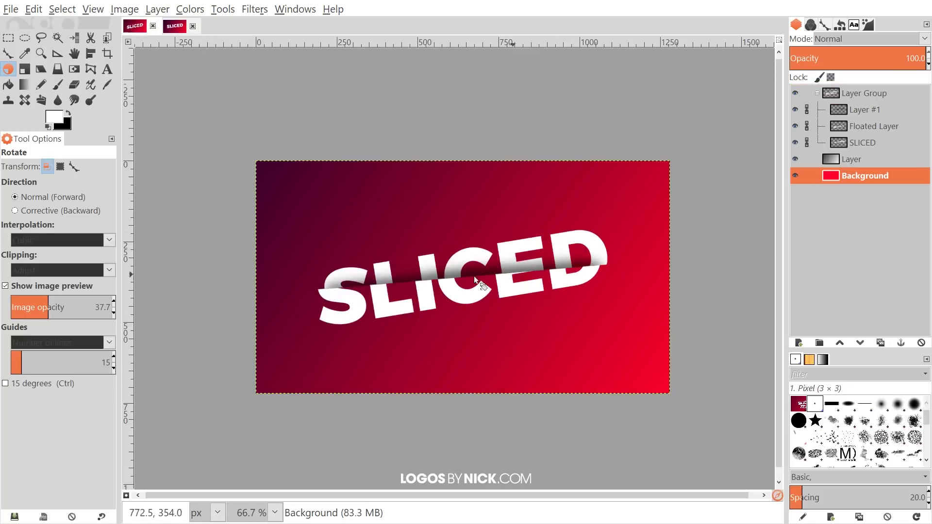
{"action": "left_click", "coordinate": [169, 28]}
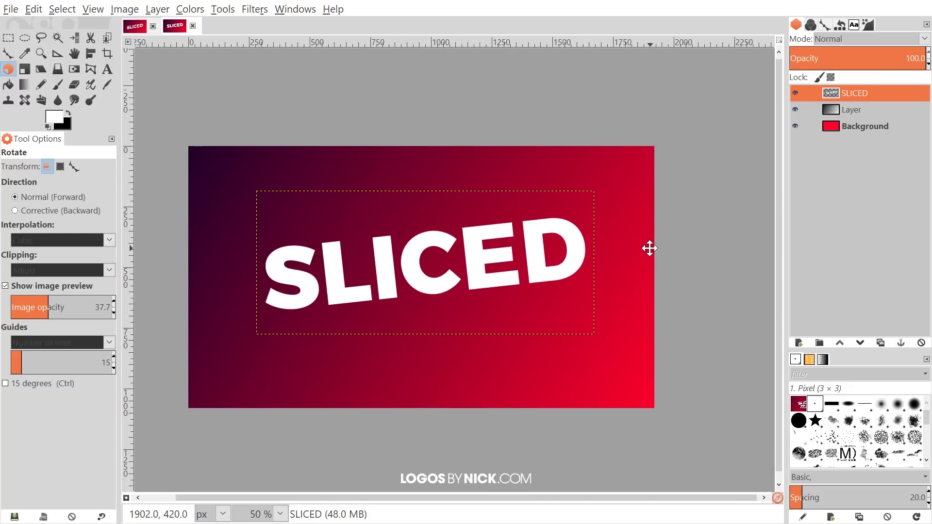
Draw a closed path below the text with a diagonal cut line crossing the letters.
{"action": "left_click", "coordinate": [8, 55]}
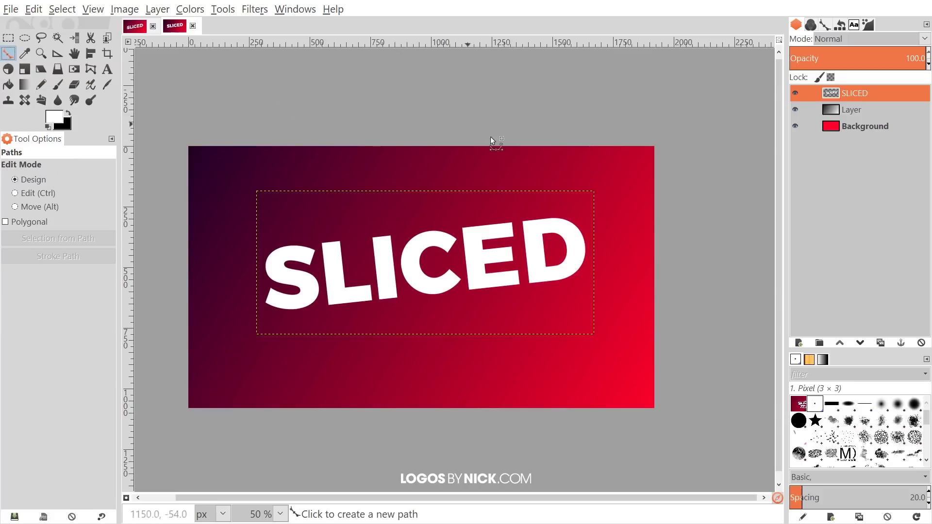
{"action": "left_click", "coordinate": [599, 252]}
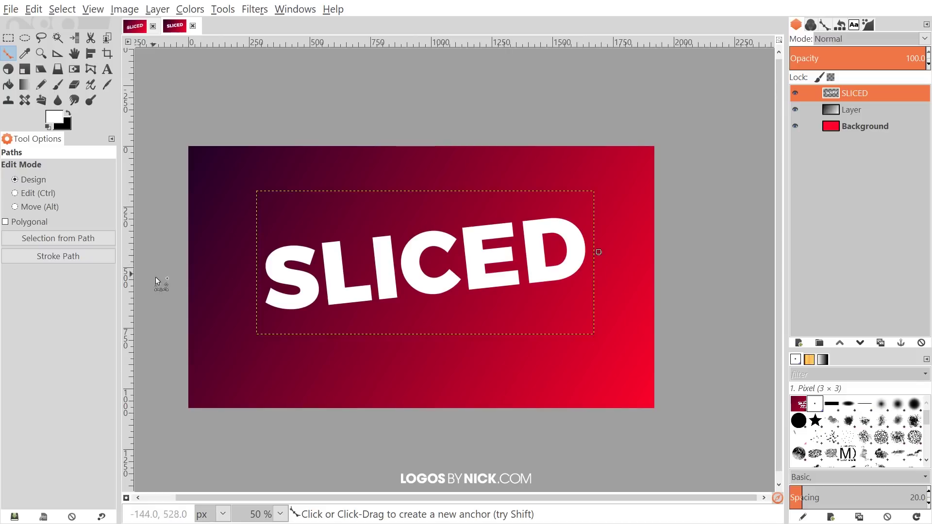
{"action": "left_click", "coordinate": [257, 272]}
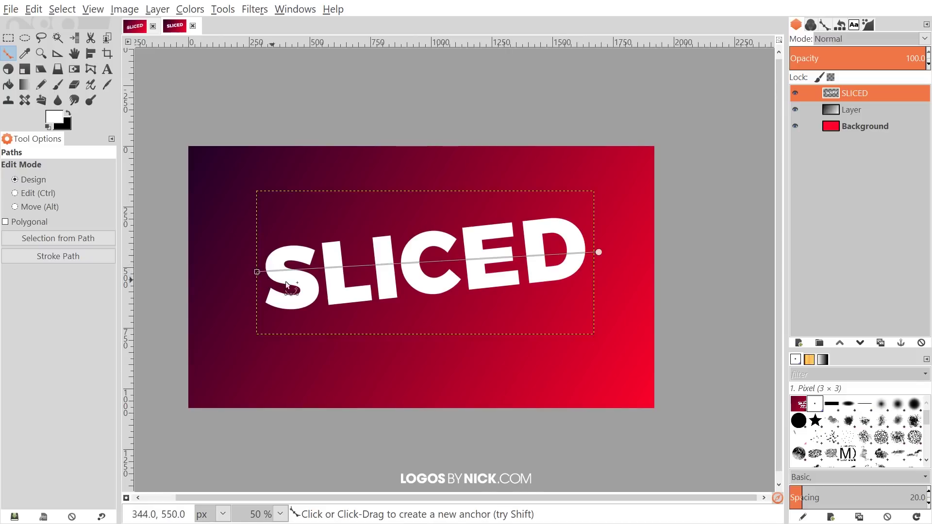
{"action": "left_click", "coordinate": [231, 301]}
{"action": "left_click", "coordinate": [251, 355]}
{"action": "left_click", "coordinate": [327, 373]}
{"action": "left_click", "coordinate": [436, 354]}
{"action": "left_click", "coordinate": [542, 349]}
{"action": "left_click", "coordinate": [625, 308]}
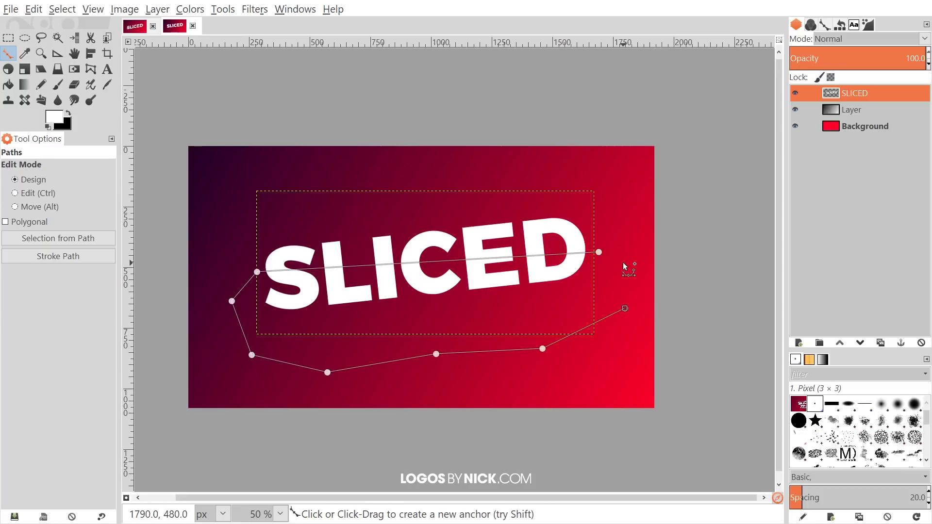
{"action": "left_click", "coordinate": [624, 274]}
{"action": "key", "text": "ctrl"}
{"action": "left_click", "coordinate": [599, 253], "text": "ctrl"}
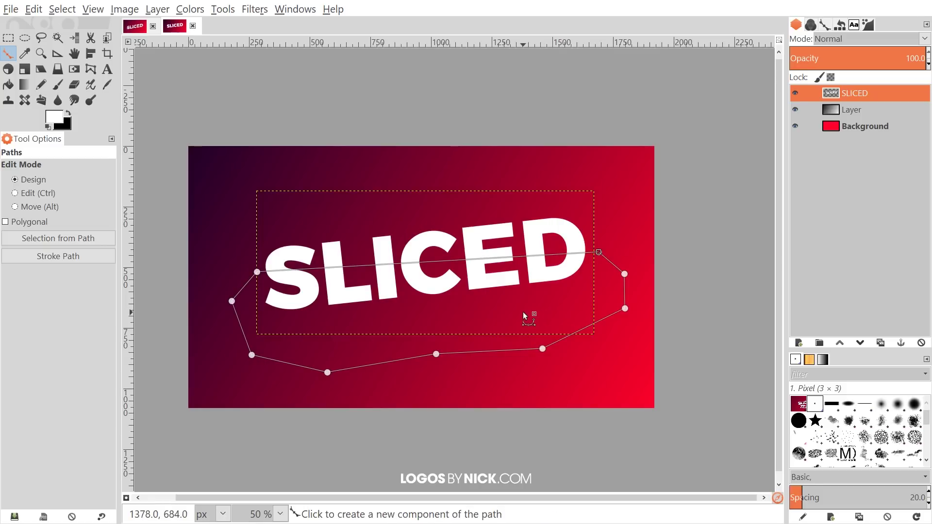
Fine-tune both ends of the cut line and convert the path to a selection.
{"action": "left_click_drag", "start_coordinate": [599, 253], "coordinate": [596, 261]}
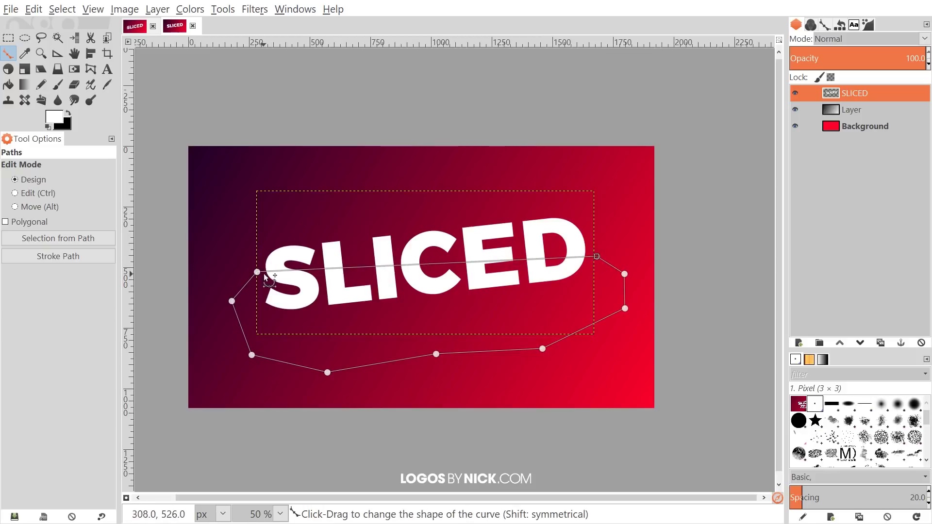
{"action": "left_click_drag", "start_coordinate": [257, 273], "coordinate": [256, 270]}
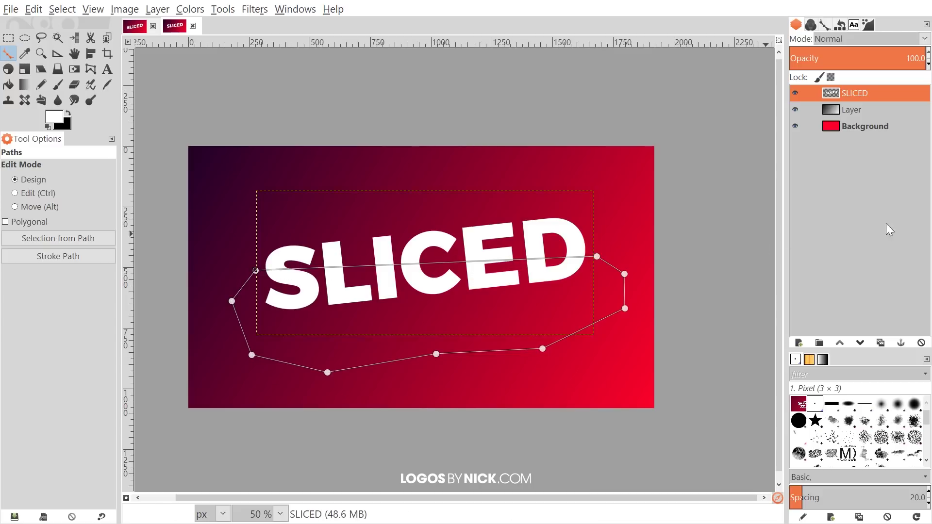
{"action": "left_click_drag", "start_coordinate": [591, 257], "coordinate": [595, 258]}
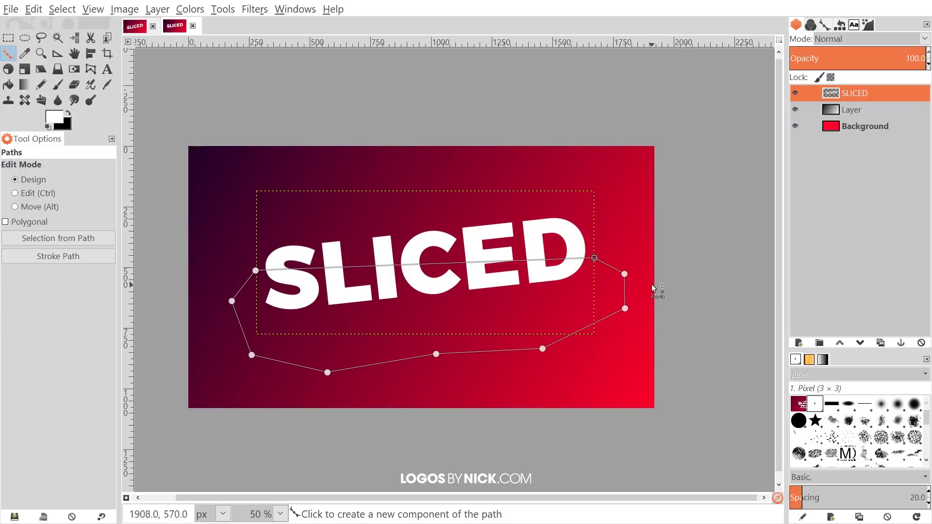
{"action": "key", "text": "shift+v"}
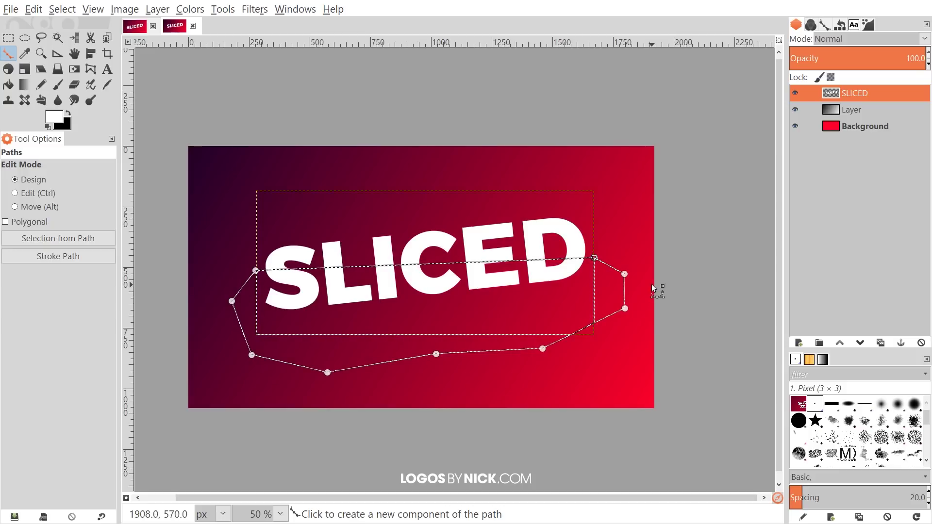
Float the selected lower half of the text and convert it into 'Floated Layer'.
{"action": "right_click", "coordinate": [437, 286]}
{"action": "mouse_move", "coordinate": [495, 333]}
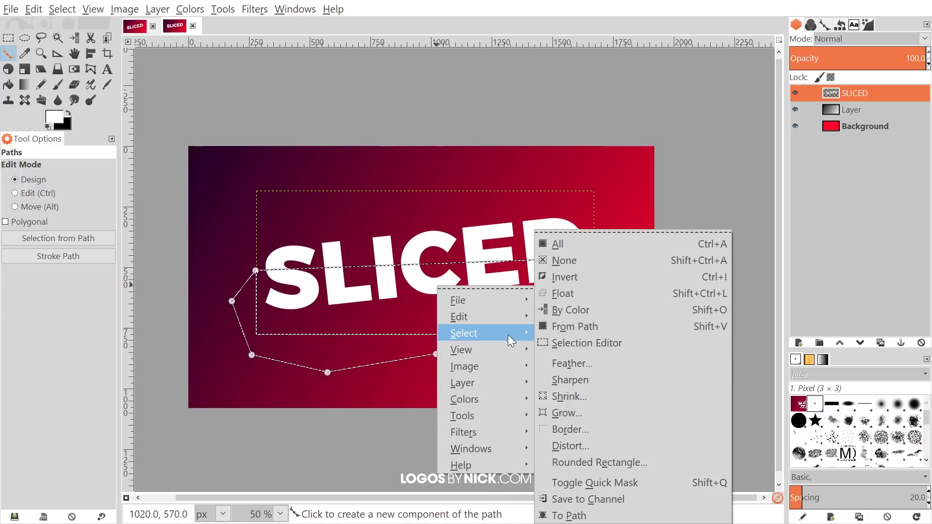
{"action": "left_click", "coordinate": [564, 293]}
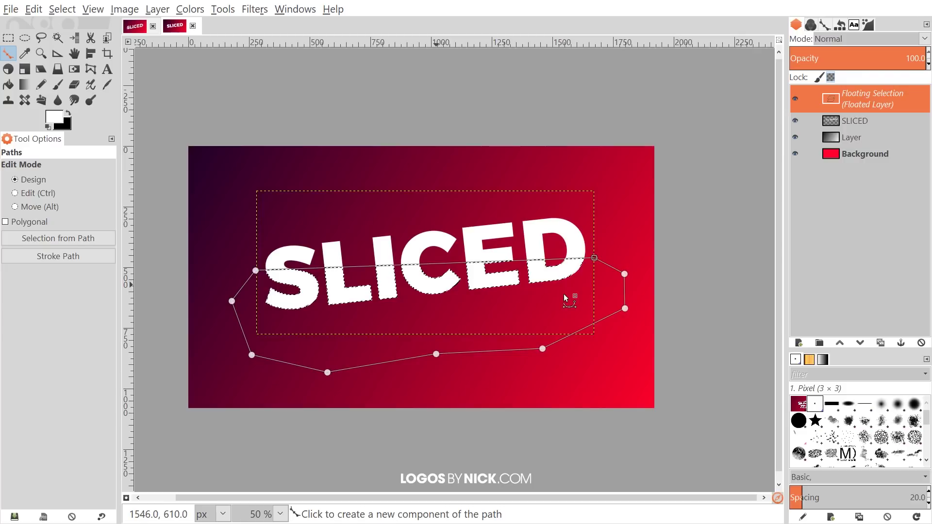
{"action": "right_click", "coordinate": [873, 95]}
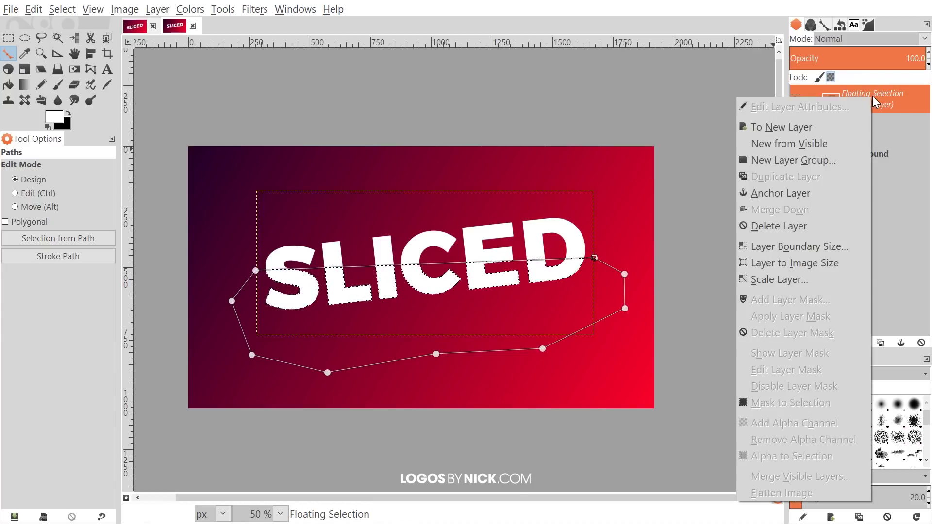
{"action": "left_click", "coordinate": [763, 128]}
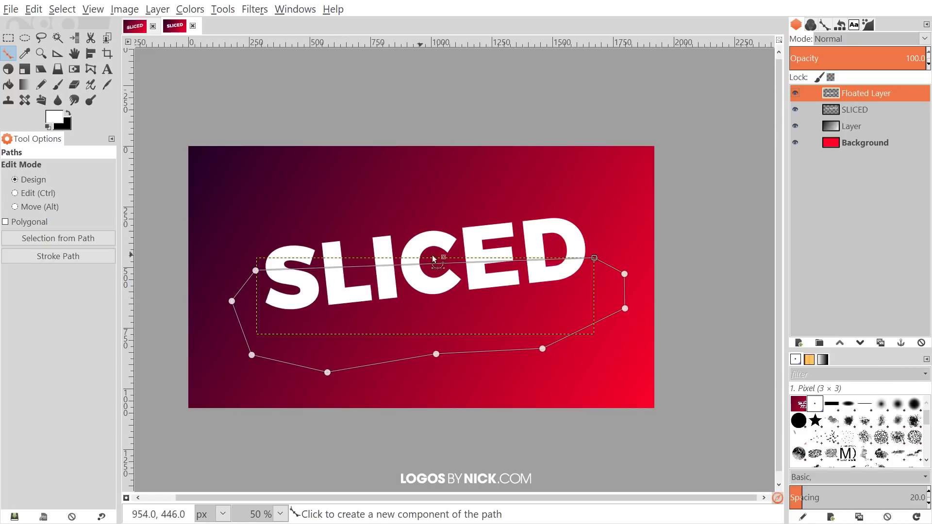
Shift Floated Layer a few pixels along the cut, fine-tuning zoomed in, then compare with the reference.
{"action": "left_click", "coordinate": [78, 48]}
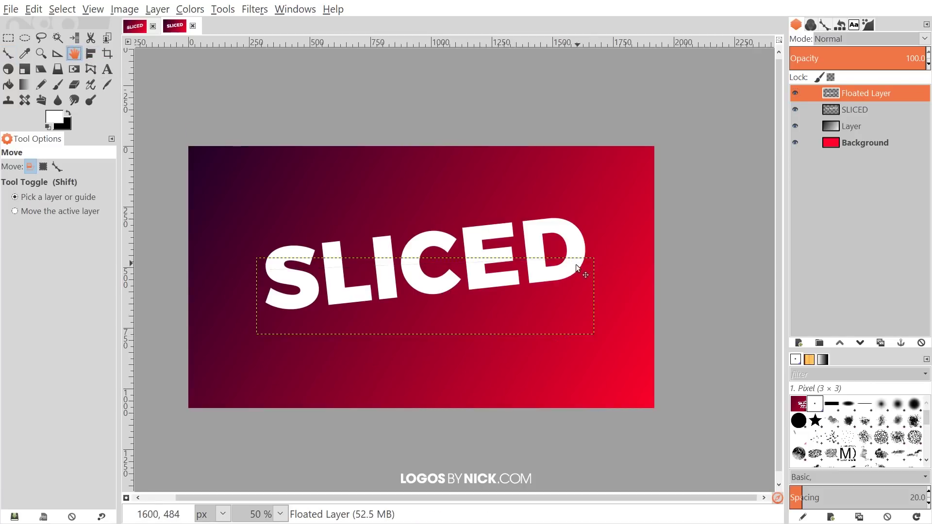
{"action": "left_click_drag", "start_coordinate": [446, 277], "coordinate": [437, 278]}
{"action": "key", "text": "shift"}
{"action": "scroll", "coordinate": [266, 268], "scroll_direction": "up", "scroll_amount": 5}
{"action": "scroll", "coordinate": [371, 277], "scroll_direction": "up", "scroll_amount": 1}
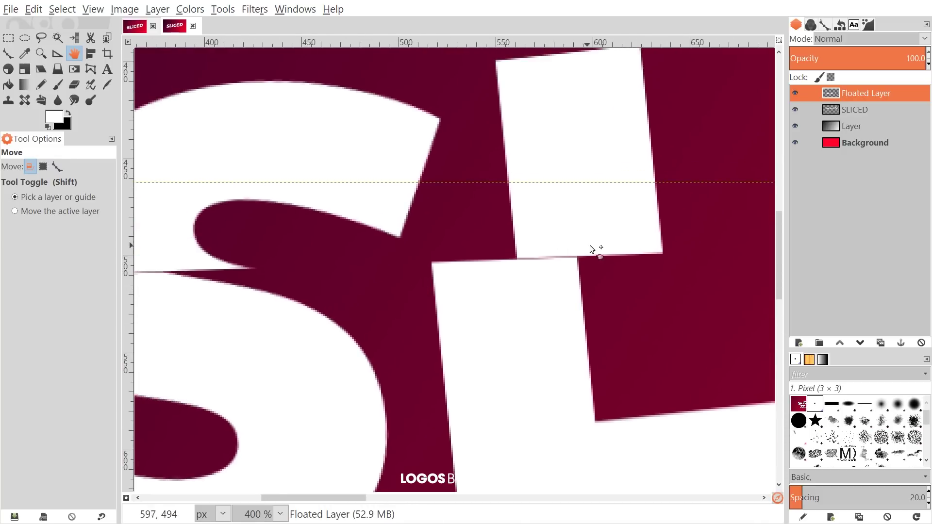
{"action": "scroll", "coordinate": [570, 270], "scroll_direction": "up", "scroll_amount": 2}
{"action": "left_click_drag", "start_coordinate": [514, 293], "coordinate": [517, 290]}
{"action": "key", "text": "shift+ctrl+j"}
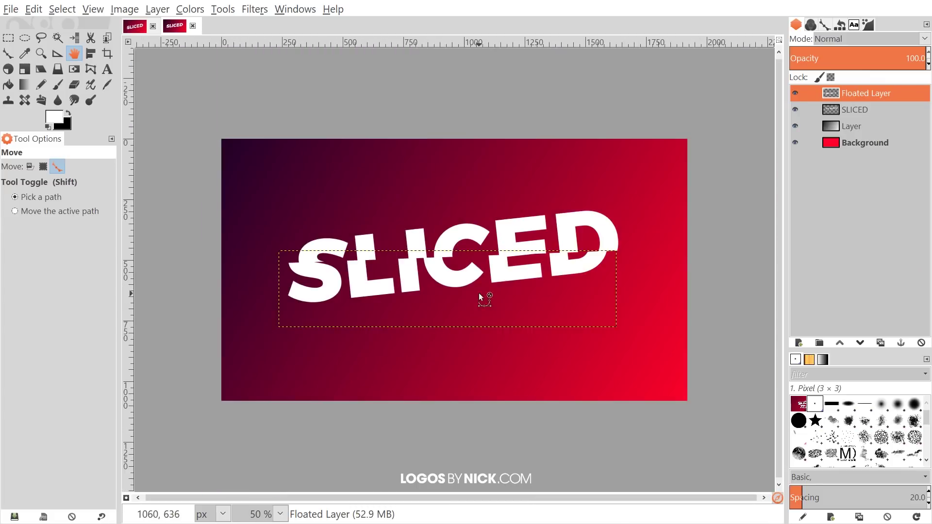
{"action": "left_click_drag", "start_coordinate": [549, 285], "coordinate": [520, 295]}
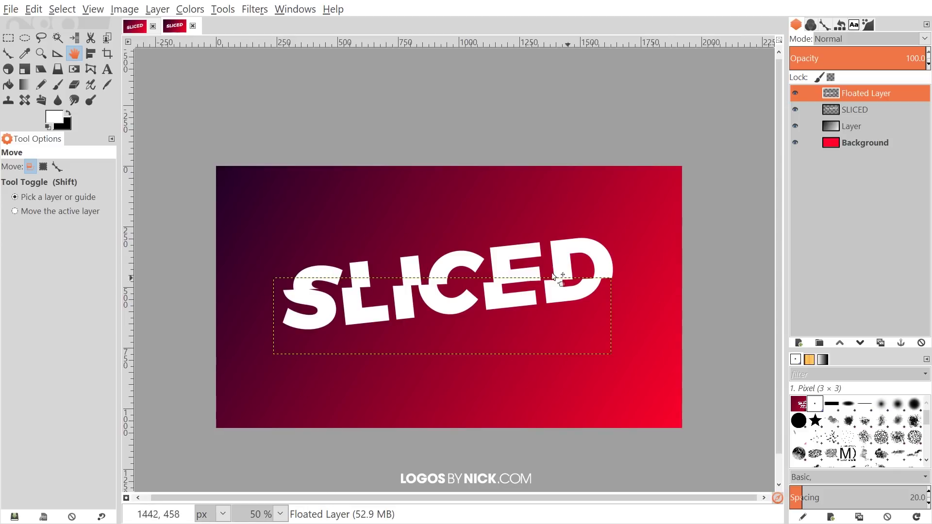
{"action": "left_click", "coordinate": [135, 27]}
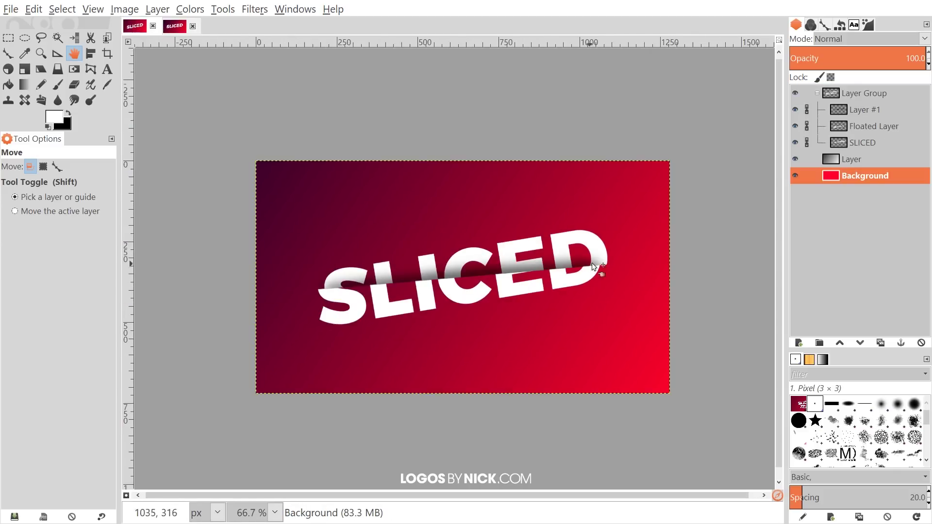
{"action": "left_click", "coordinate": [170, 27]}
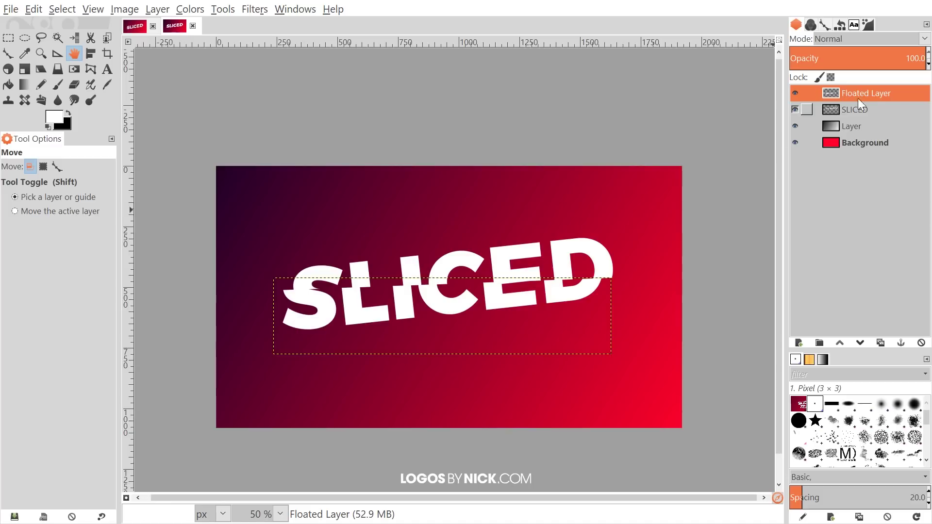
On a new transparent Layer #1, freehand-select a band along the cut and fill it black.
{"action": "left_click", "coordinate": [803, 342]}
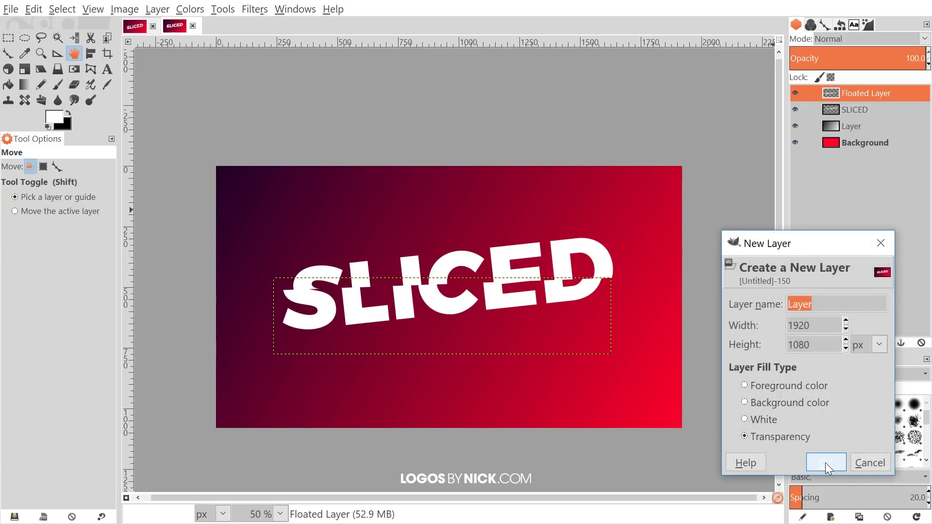
{"action": "left_click", "coordinate": [825, 462]}
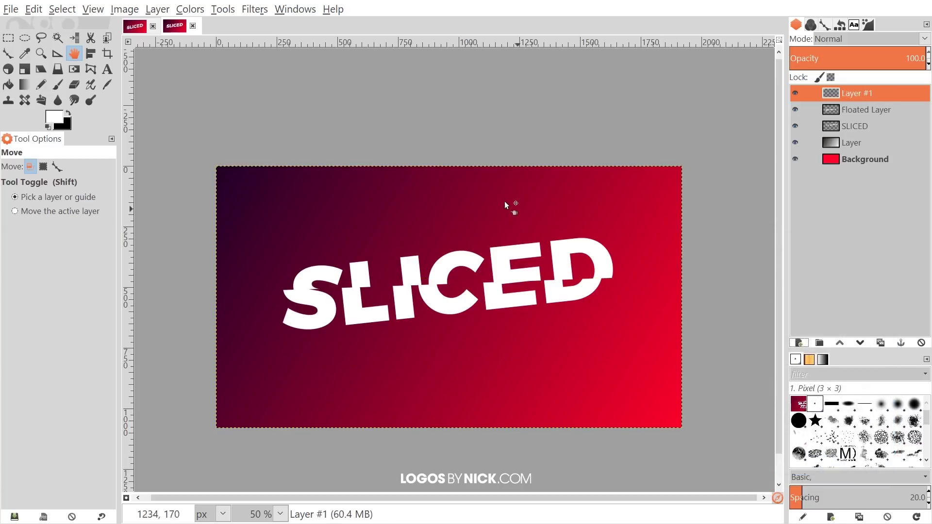
{"action": "left_click", "coordinate": [39, 39]}
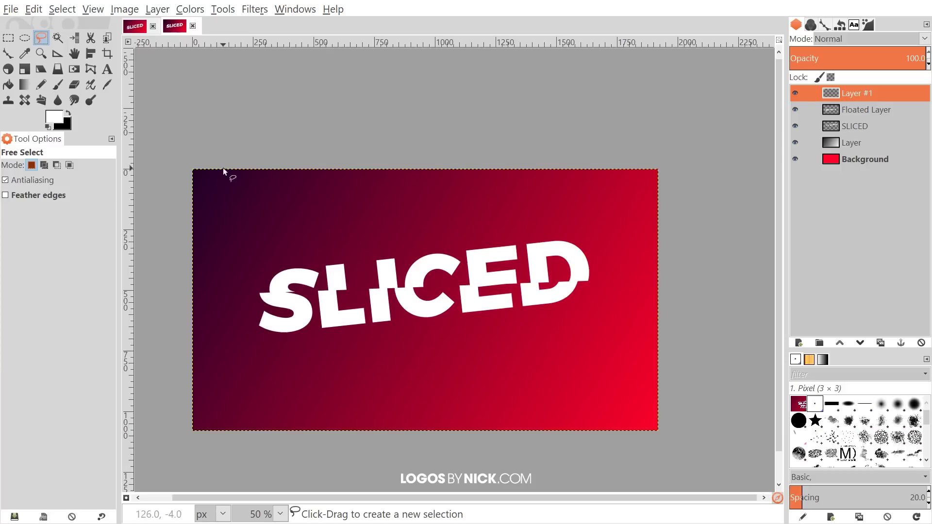
{"action": "scroll", "coordinate": [385, 334], "scroll_direction": "up", "scroll_amount": 1, "text": "ctrl"}
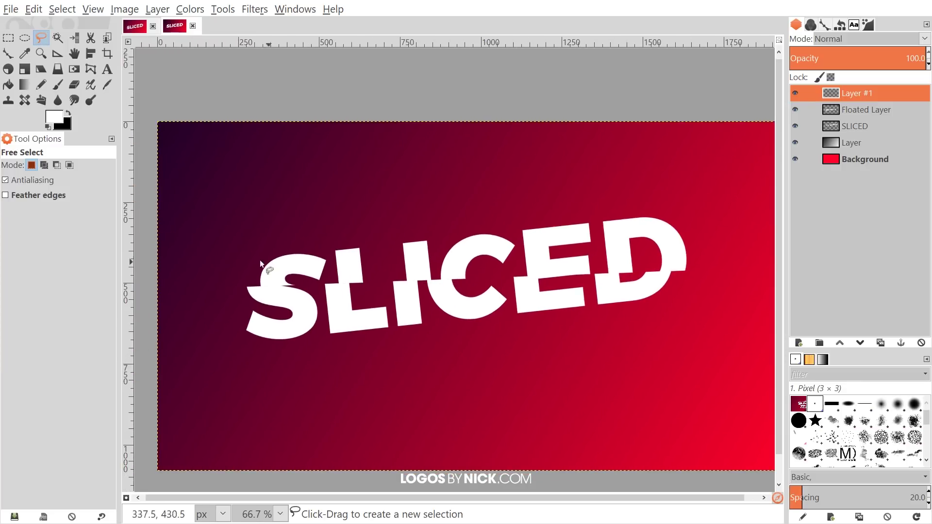
{"action": "mouse_move", "coordinate": [249, 291]}
{"action": "left_mouse_down"}
{"action": "mouse_move", "coordinate": [266, 281]}
{"action": "mouse_move", "coordinate": [377, 270]}
{"action": "mouse_move", "coordinate": [683, 267]}
{"action": "mouse_move", "coordinate": [659, 280]}
{"action": "mouse_move", "coordinate": [249, 294]}
{"action": "left_mouse_up"}
{"action": "key", "text": "Return"}
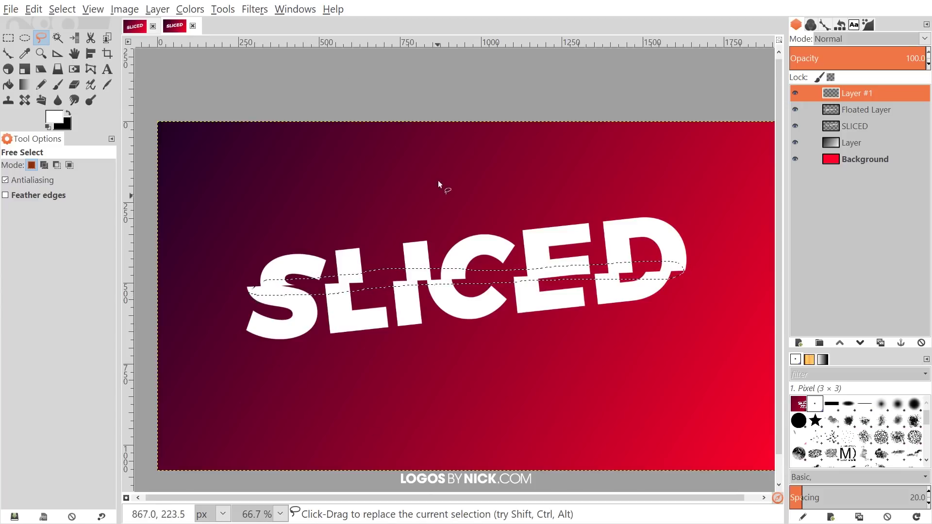
{"action": "left_click", "coordinate": [34, 10]}
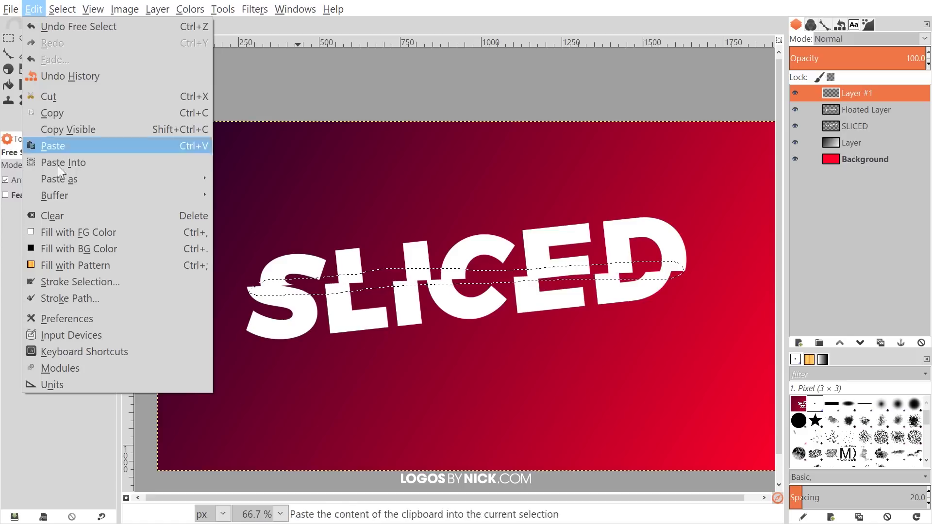
{"action": "left_click", "coordinate": [81, 247]}
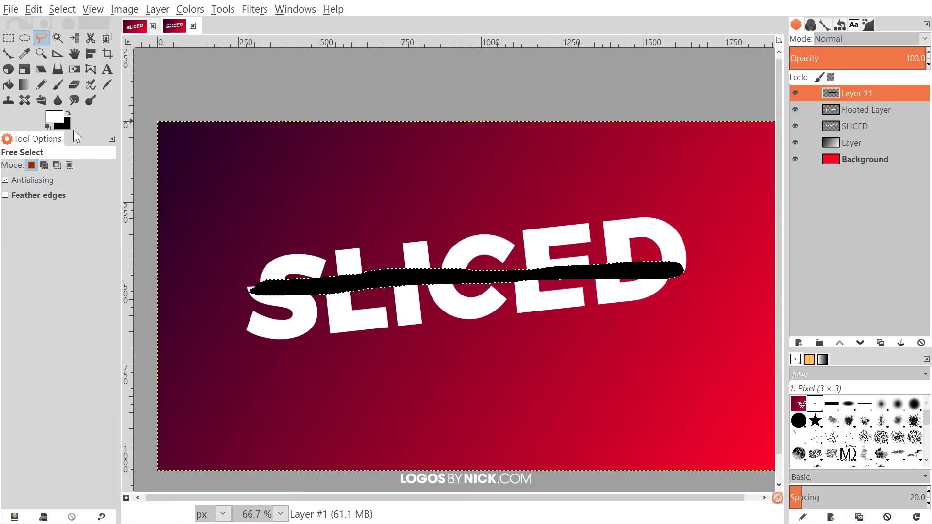
{"action": "key", "text": "space"}
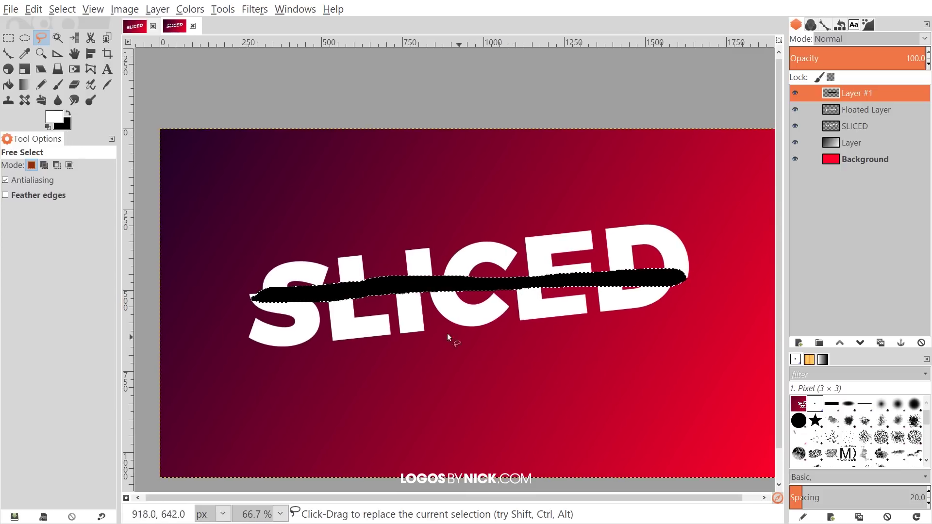
Clear the selection and apply a 75 px Gaussian Blur to Layer #1's black band.
{"action": "left_click", "coordinate": [62, 12]}
{"action": "left_click", "coordinate": [71, 41]}
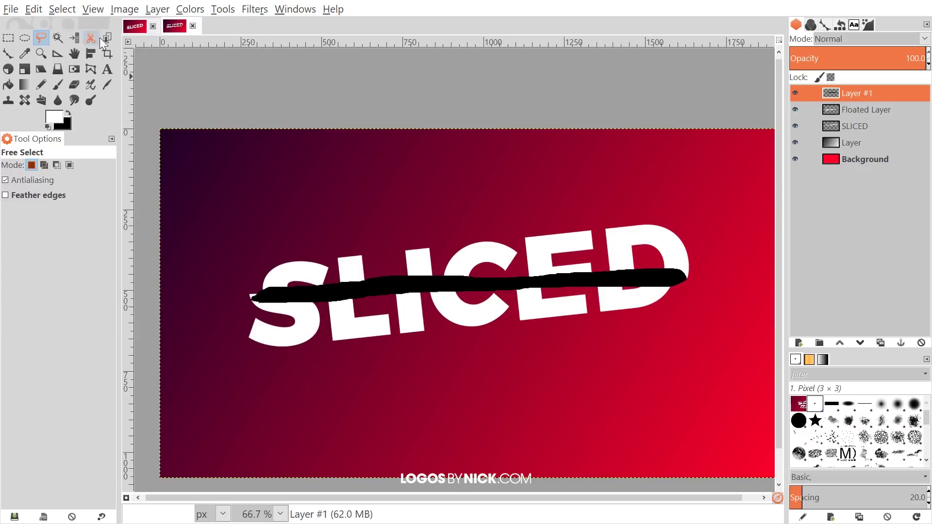
{"action": "left_click", "coordinate": [250, 9]}
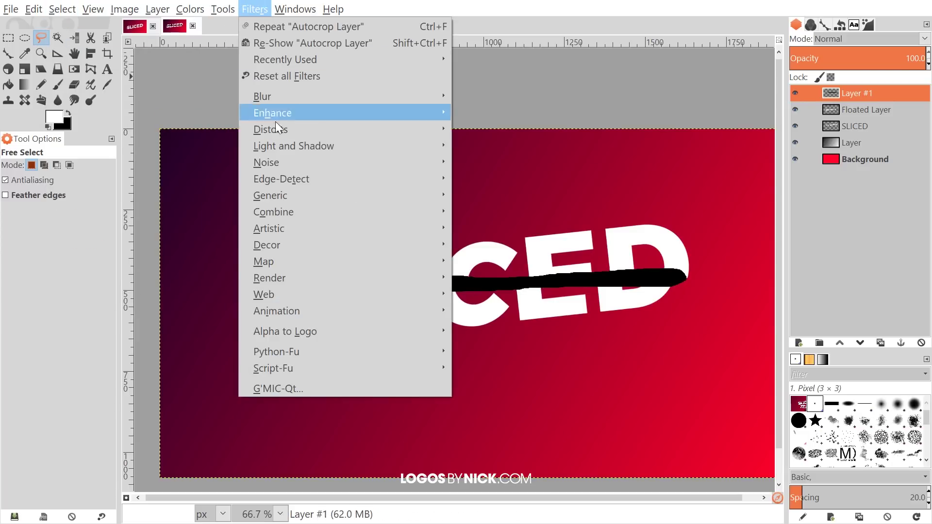
{"action": "mouse_move", "coordinate": [307, 103]}
{"action": "left_click", "coordinate": [537, 113]}
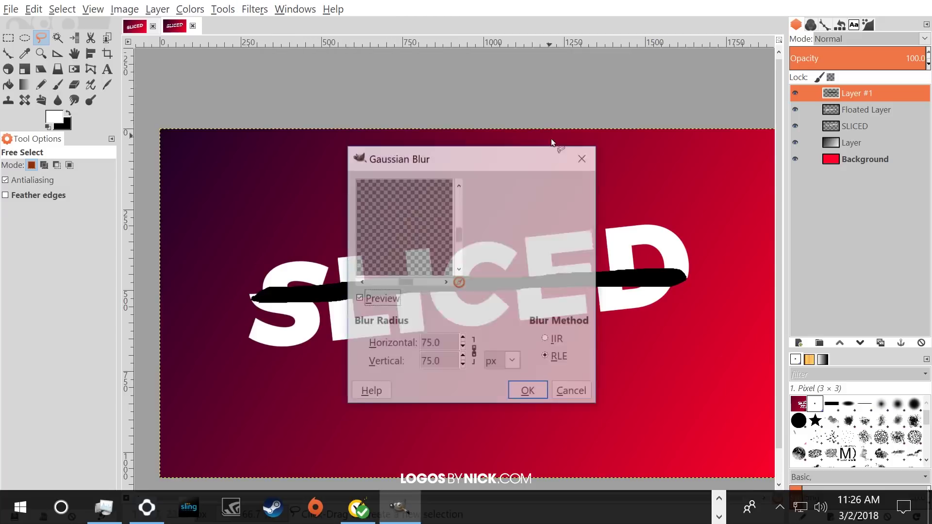
{"action": "left_click_drag", "start_coordinate": [444, 158], "coordinate": [377, 92]}
{"action": "mouse_move", "coordinate": [391, 216]}
{"action": "left_mouse_down"}
{"action": "mouse_move", "coordinate": [400, 219]}
{"action": "mouse_move", "coordinate": [398, 210]}
{"action": "left_mouse_up"}
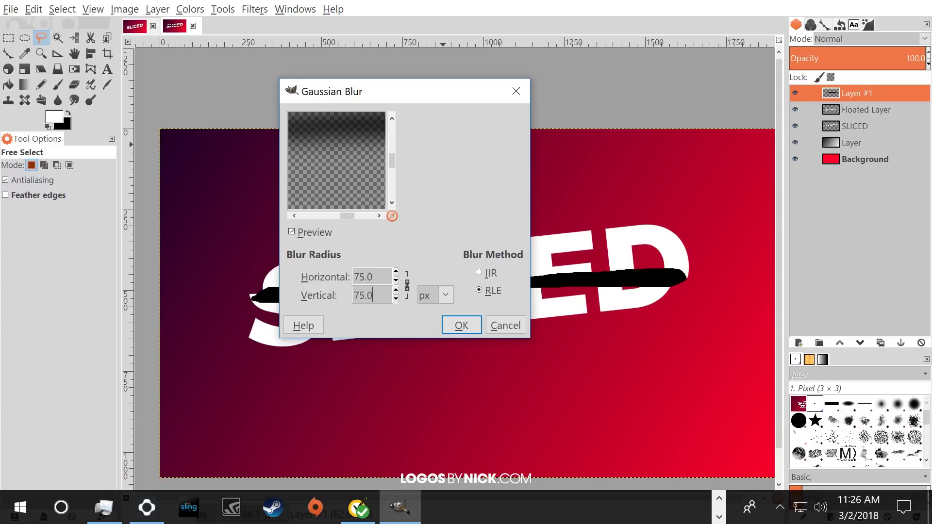
{"action": "left_click", "coordinate": [474, 322]}
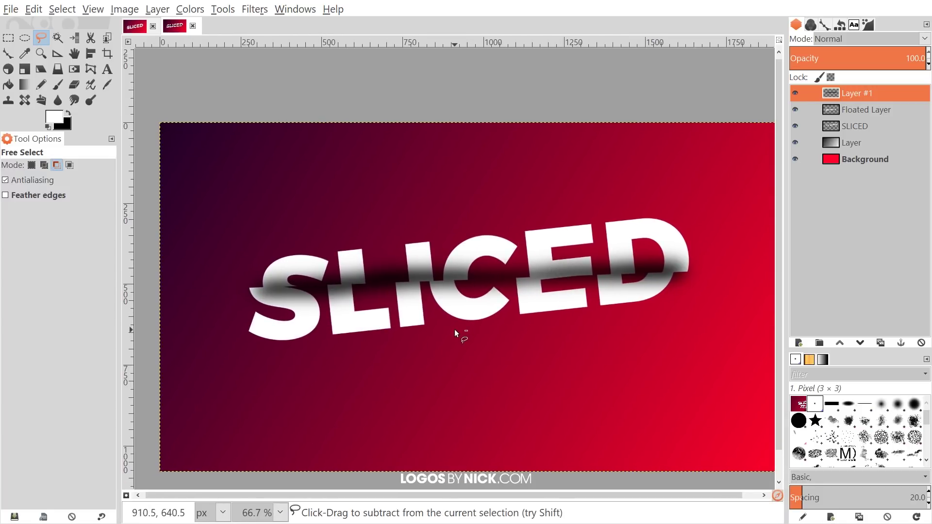
Show the saved cut path and convert it into a selection.
{"action": "scroll", "coordinate": [456, 328], "scroll_direction": "down", "scroll_amount": 1}
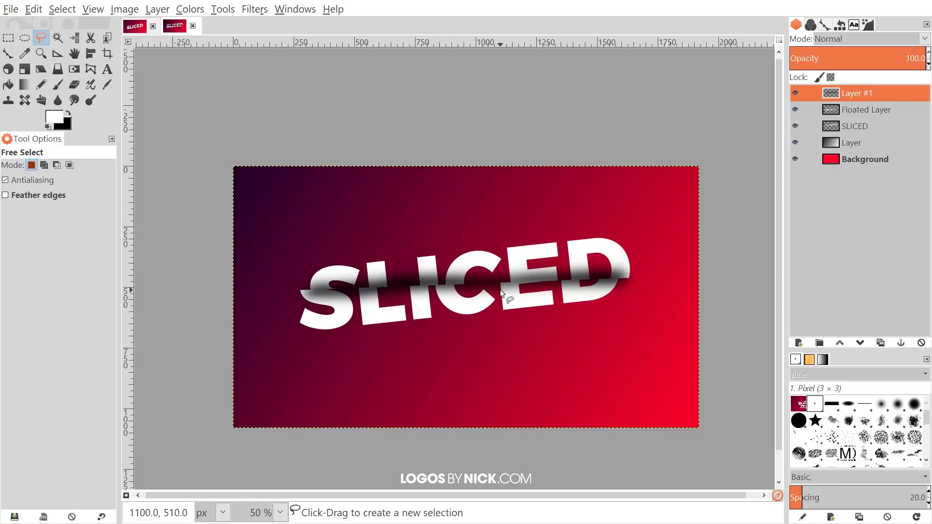
{"action": "left_click", "coordinate": [825, 24]}
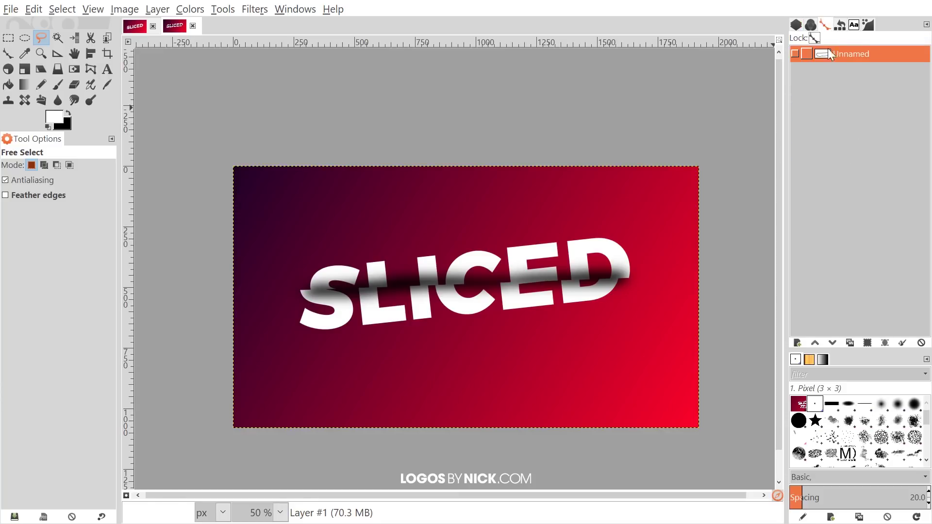
{"action": "left_click", "coordinate": [794, 54]}
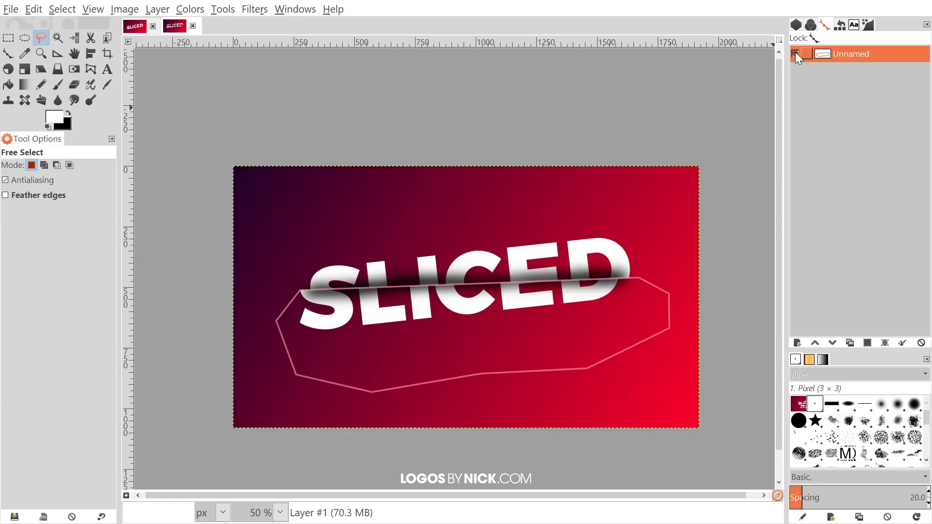
{"action": "left_click", "coordinate": [8, 55]}
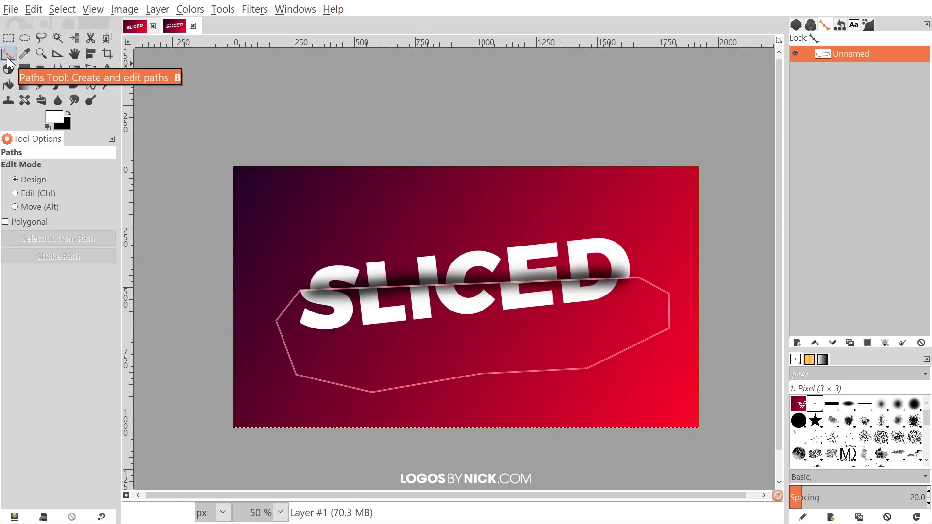
{"action": "left_click", "coordinate": [663, 290]}
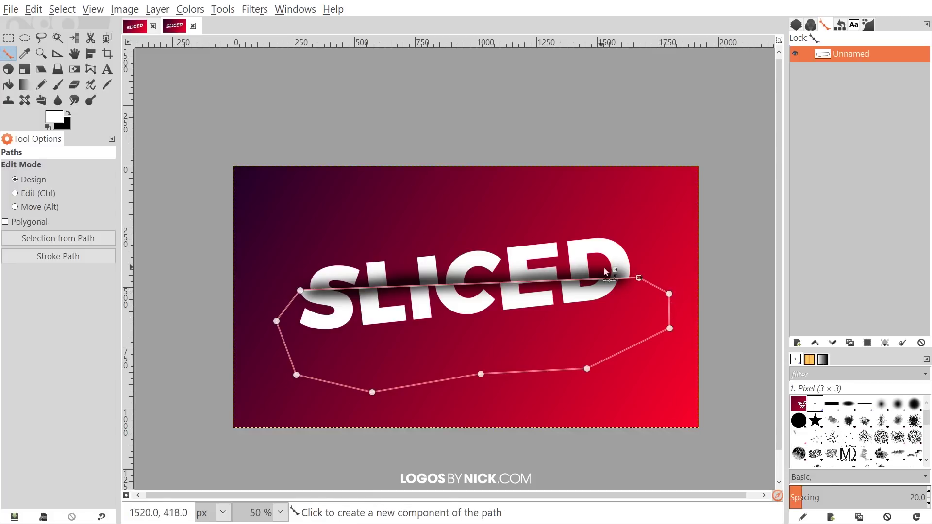
{"action": "key", "text": "shift+v"}
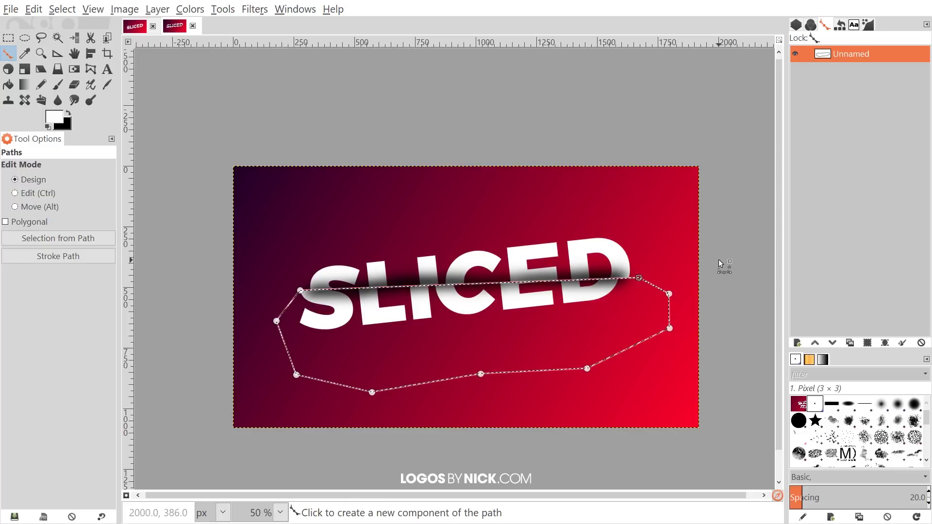
Hide the path outline, return to the Layers list, and clear the selection.
{"action": "left_click", "coordinate": [796, 53]}
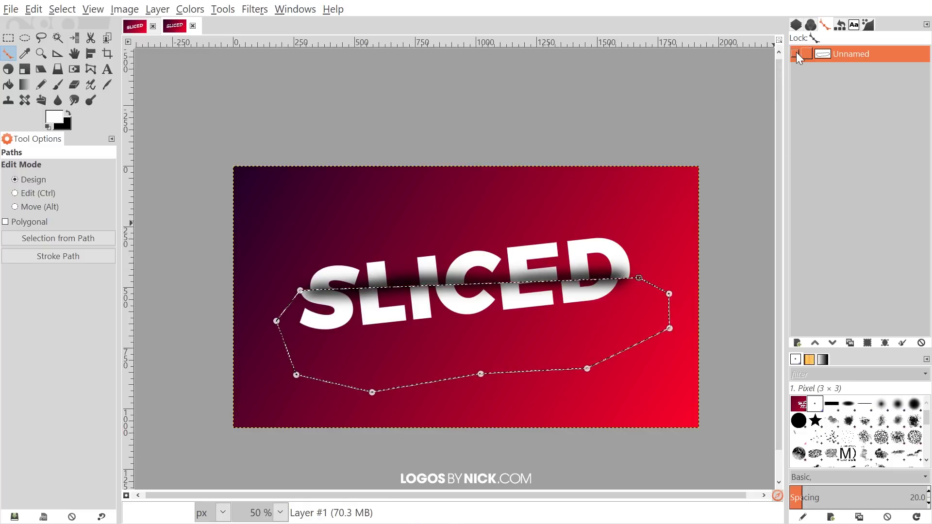
{"action": "left_click", "coordinate": [797, 25]}
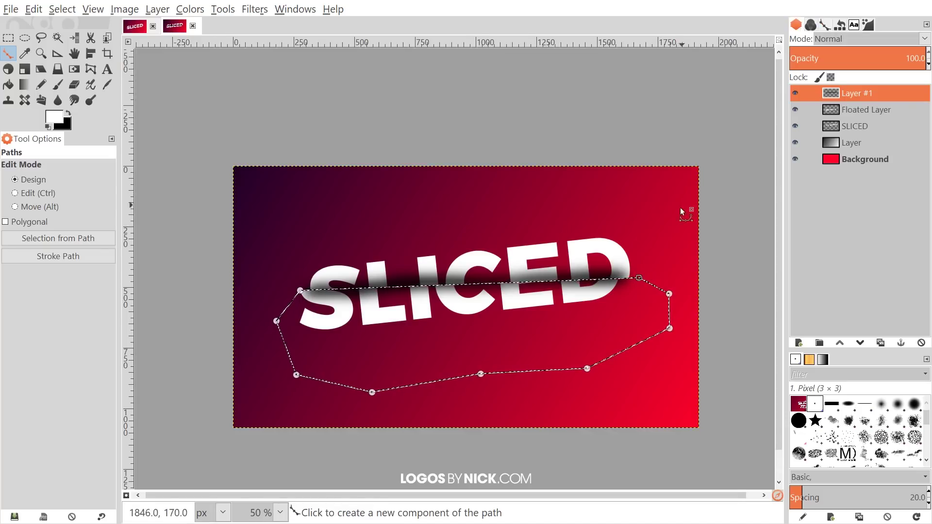
{"action": "scroll", "coordinate": [655, 208], "scroll_direction": "right", "scroll_amount": 1}
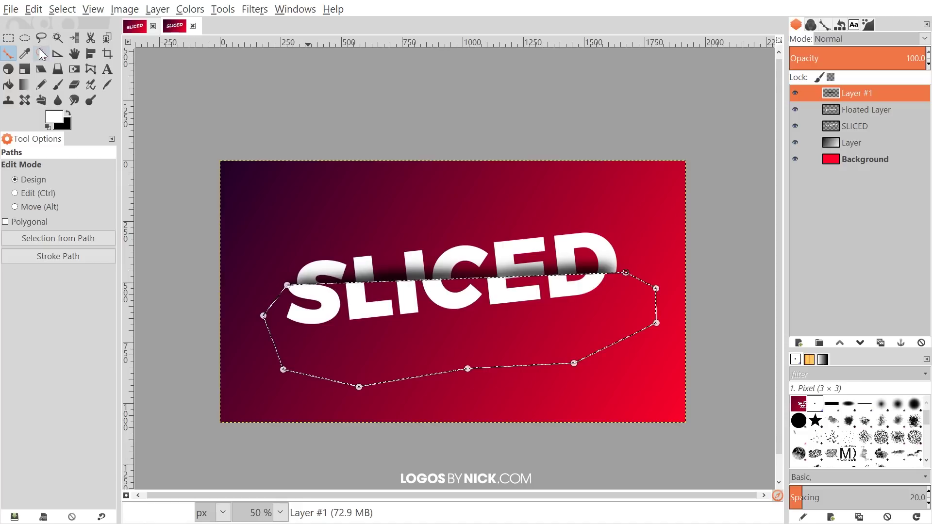
{"action": "left_click", "coordinate": [99, 11]}
{"action": "mouse_move", "coordinate": [62, 9]}
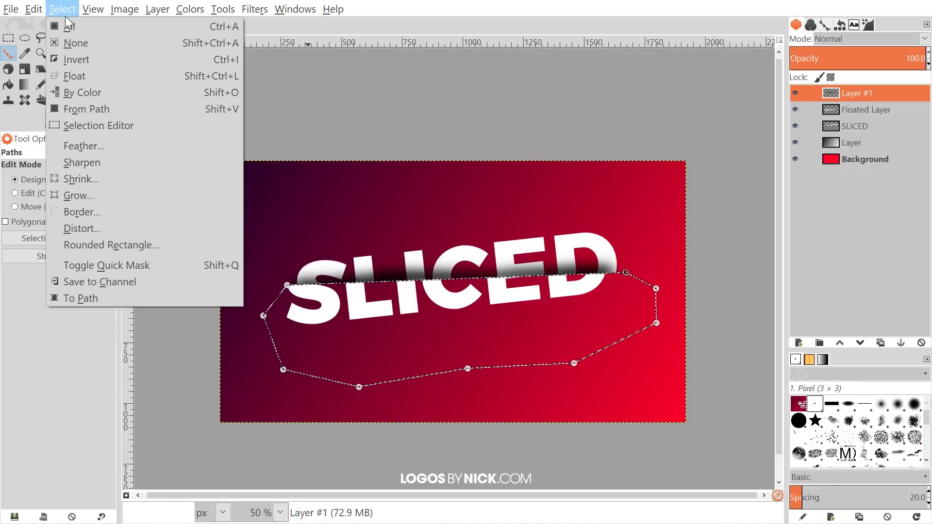
{"action": "left_click", "coordinate": [83, 44]}
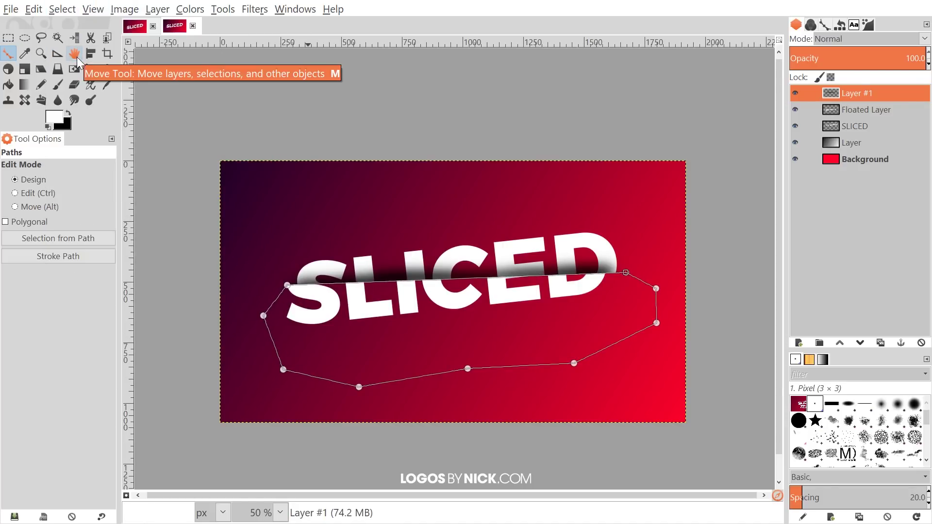
Set Layer #1's opacity to 73.8, then test-move the text halves and undo the moves.
{"action": "left_click", "coordinate": [74, 54]}
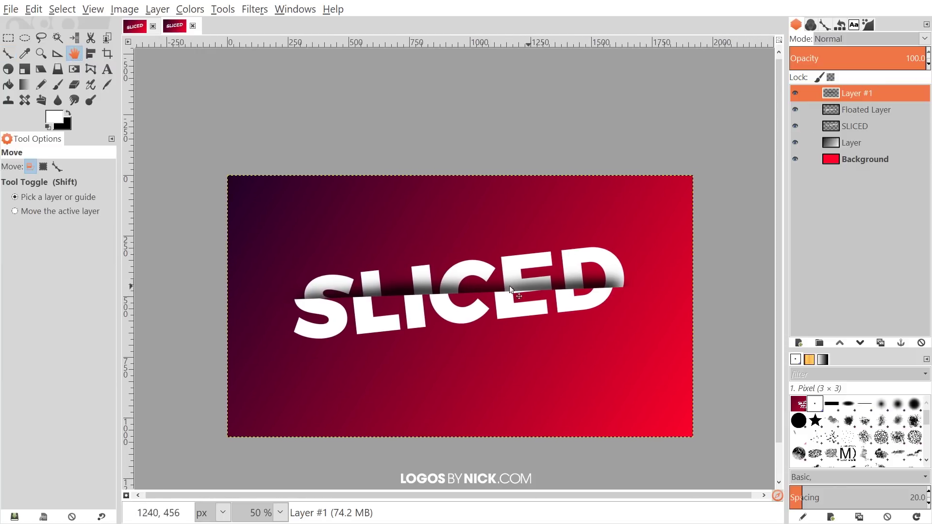
{"action": "mouse_move", "coordinate": [898, 59]}
{"action": "left_mouse_down"}
{"action": "mouse_move", "coordinate": [863, 58]}
{"action": "mouse_move", "coordinate": [913, 58]}
{"action": "mouse_move", "coordinate": [890, 59]}
{"action": "left_mouse_up"}
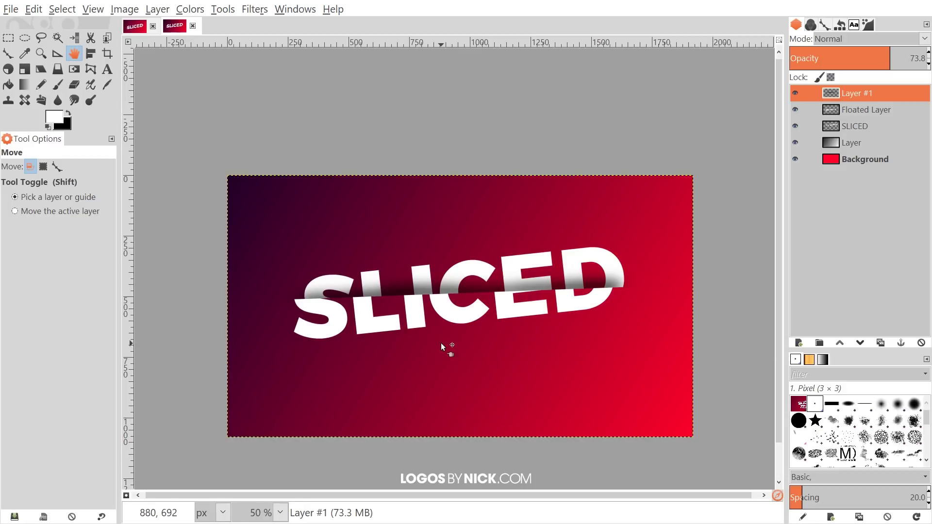
{"action": "left_click_drag", "start_coordinate": [473, 268], "coordinate": [488, 219]}
{"action": "left_click", "coordinate": [396, 321]}
{"action": "left_click", "coordinate": [410, 310]}
{"action": "left_click_drag", "start_coordinate": [401, 288], "coordinate": [354, 310]}
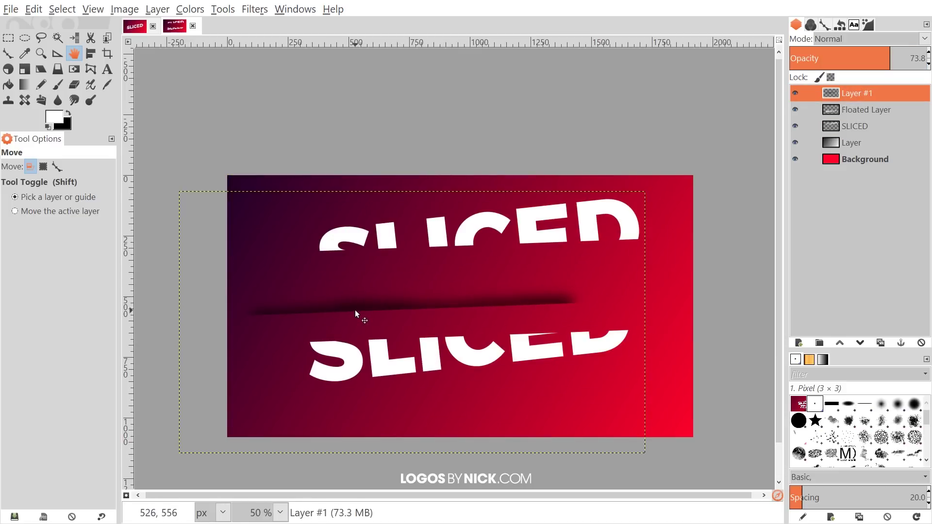
{"action": "key", "text": "ctrl+z"}
{"action": "key", "text": "ctrl+z"}
{"action": "key", "text": "ctrl+z"}
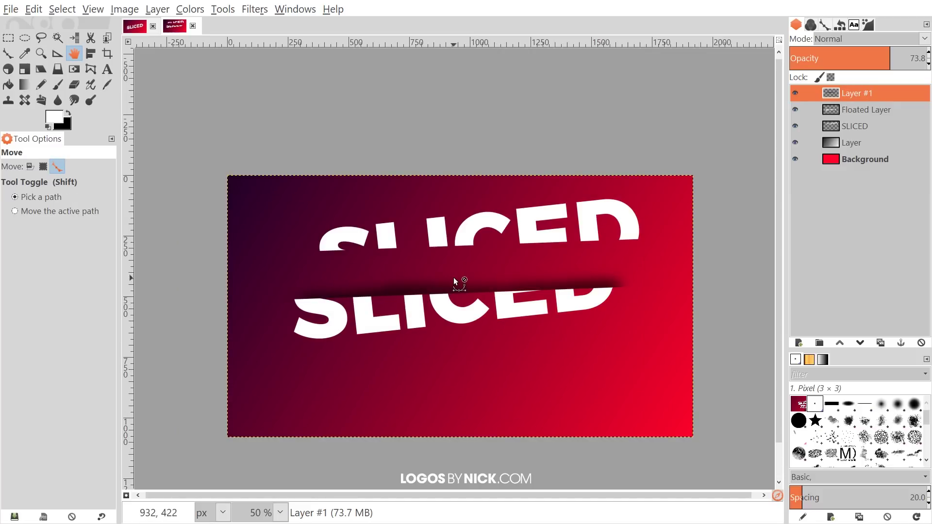
Link the SLICED layer with the shadow layer and scale them proportionally to 1468 × 826.
{"action": "left_click", "coordinate": [807, 126]}
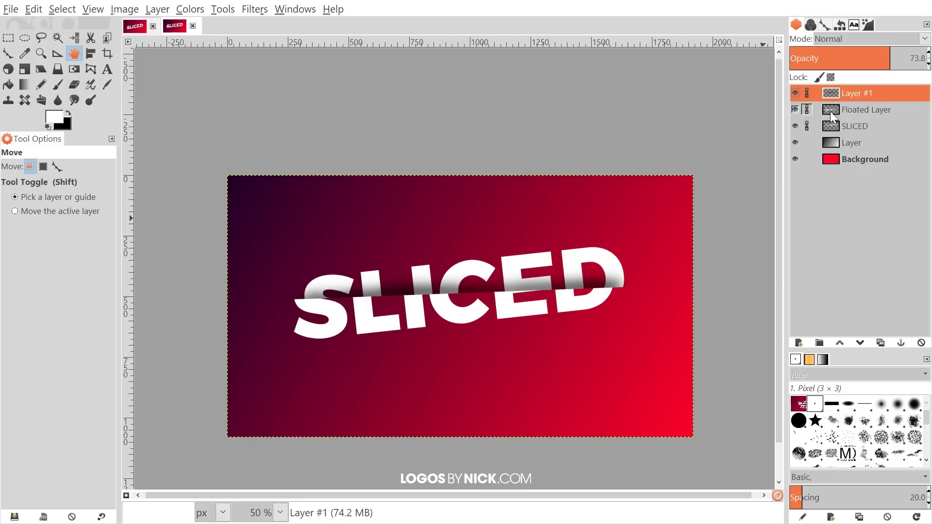
{"action": "left_click_drag", "start_coordinate": [341, 286], "coordinate": [384, 253]}
{"action": "left_click_drag", "start_coordinate": [478, 244], "coordinate": [443, 257]}
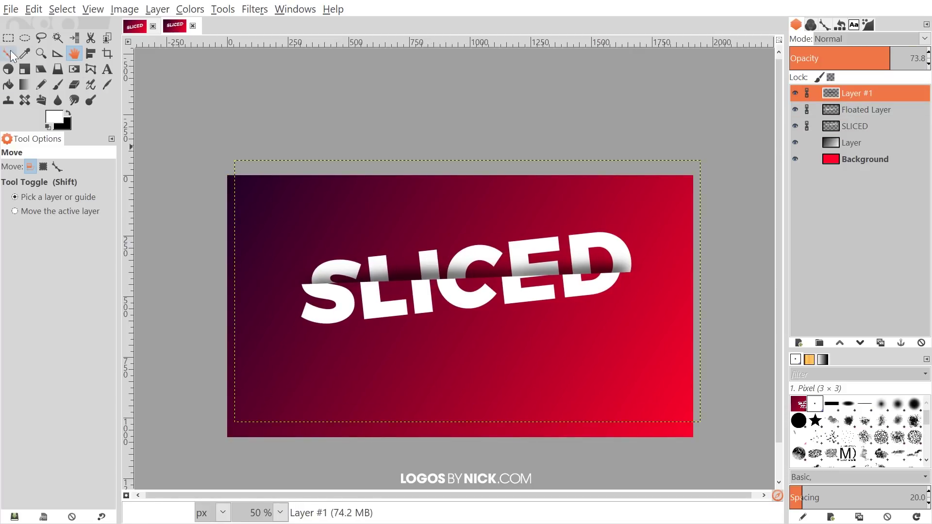
{"action": "left_click", "coordinate": [24, 69]}
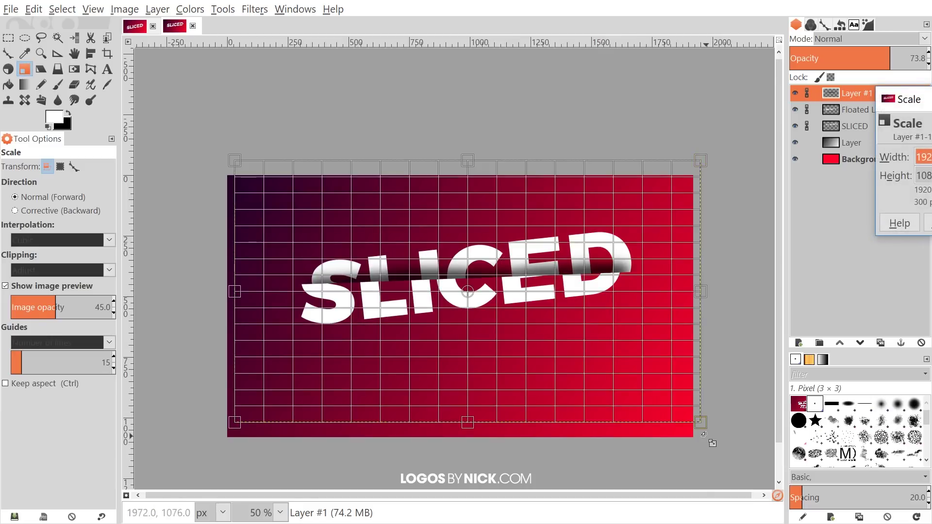
{"action": "left_click_drag", "start_coordinate": [701, 422], "coordinate": [590, 365]}
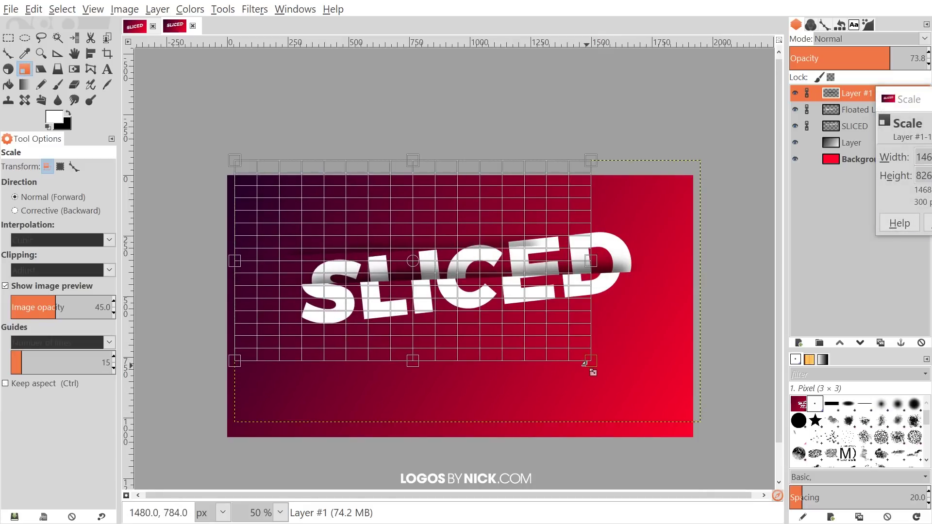
{"action": "left_click_drag", "start_coordinate": [910, 99], "coordinate": [639, 106]}
{"action": "left_click", "coordinate": [718, 231]}
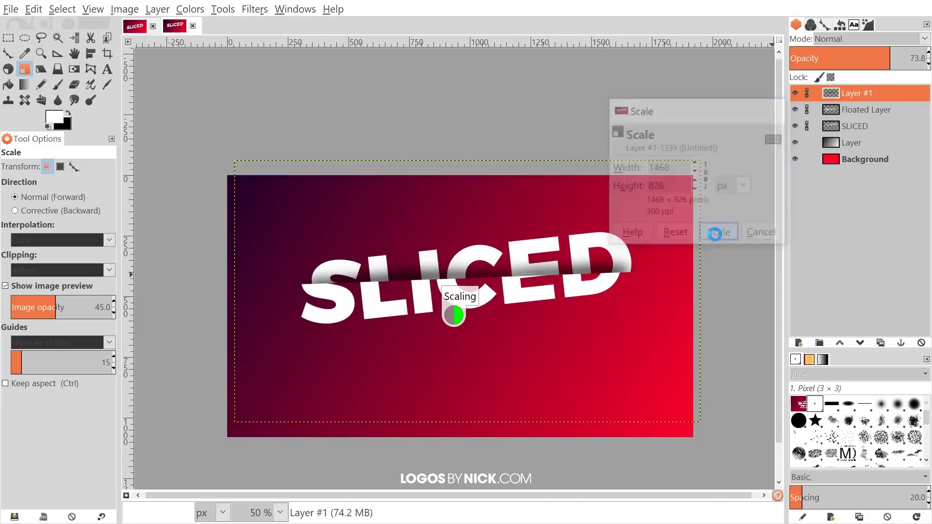
Move the smaller sliced text to the centre of the gradient and select the Background layer.
{"action": "left_click", "coordinate": [73, 53]}
{"action": "left_click_drag", "start_coordinate": [435, 234], "coordinate": [473, 290]}
{"action": "left_click", "coordinate": [473, 284]}
{"action": "left_click", "coordinate": [857, 93]}
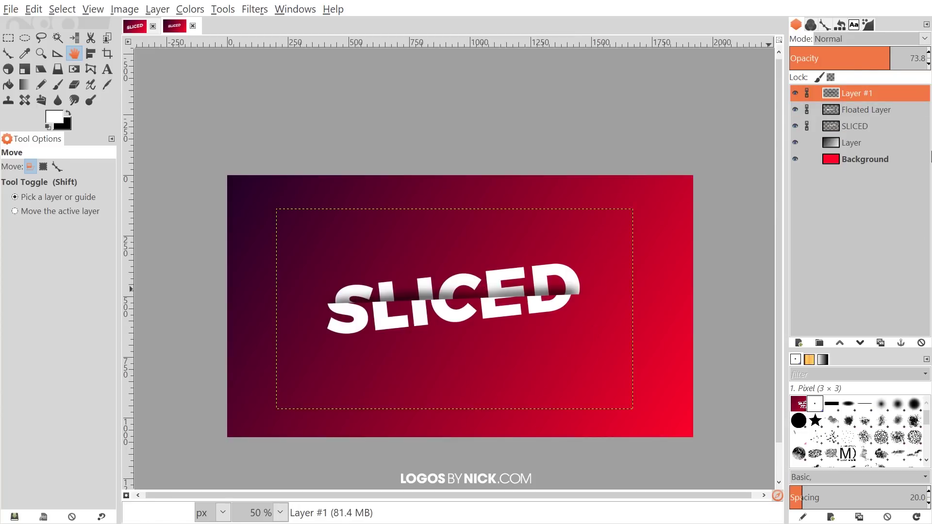
{"action": "left_click", "coordinate": [863, 161]}
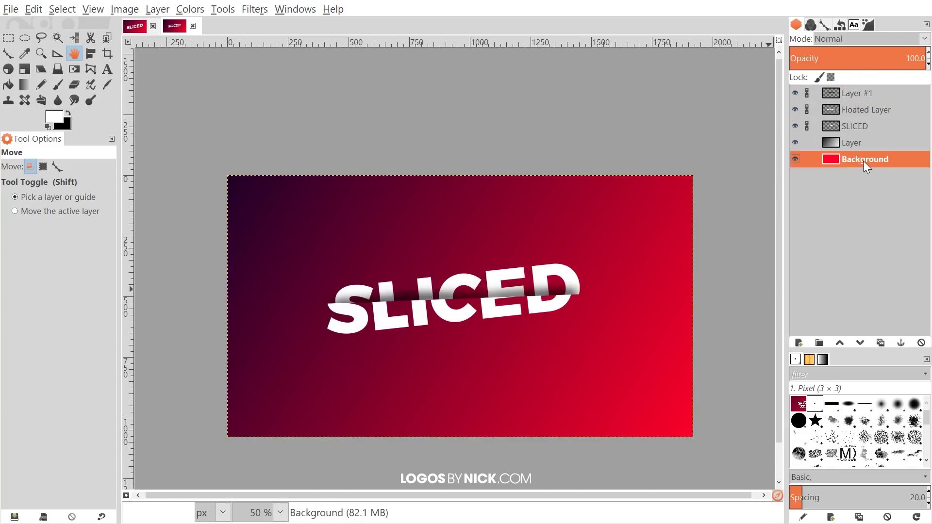